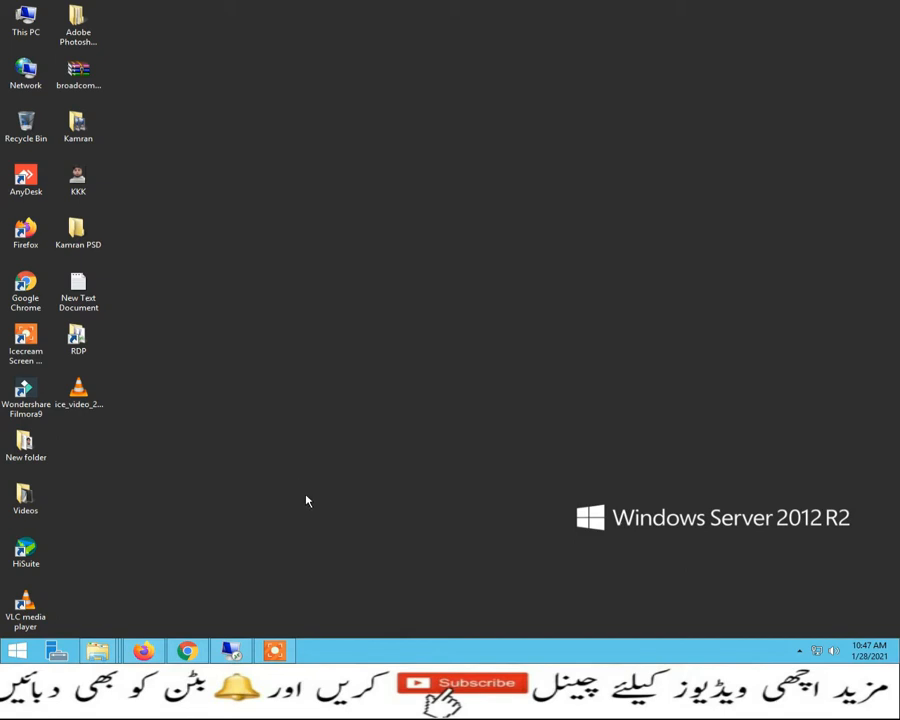
Step: Bring up the test virtual machine's connection window from the taskbar
{"action": "left_click", "coordinate": [234, 652]}
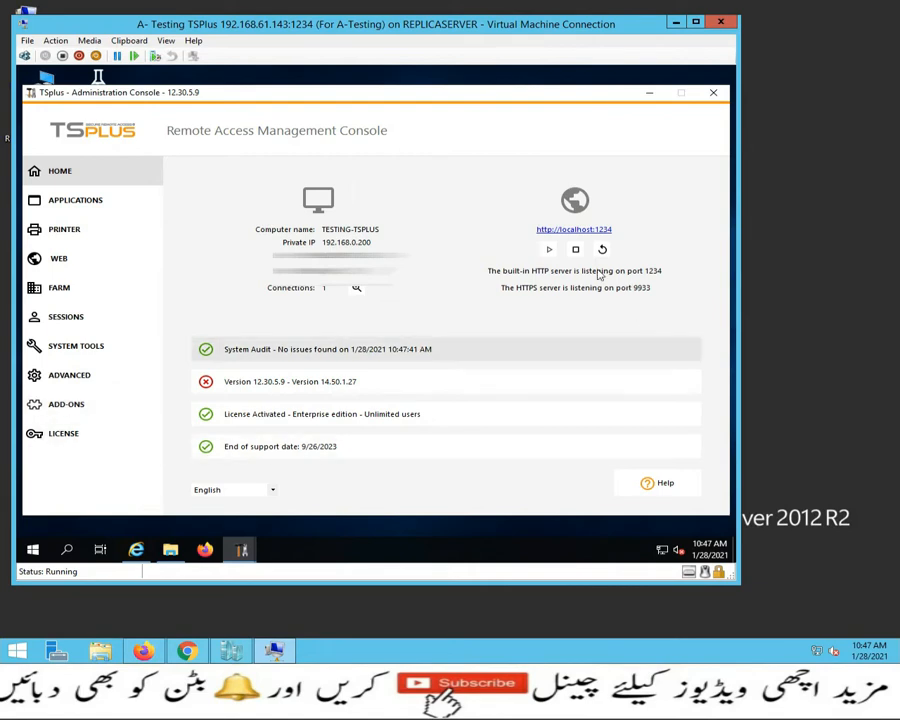
{"action": "left_click", "coordinate": [575, 230]}
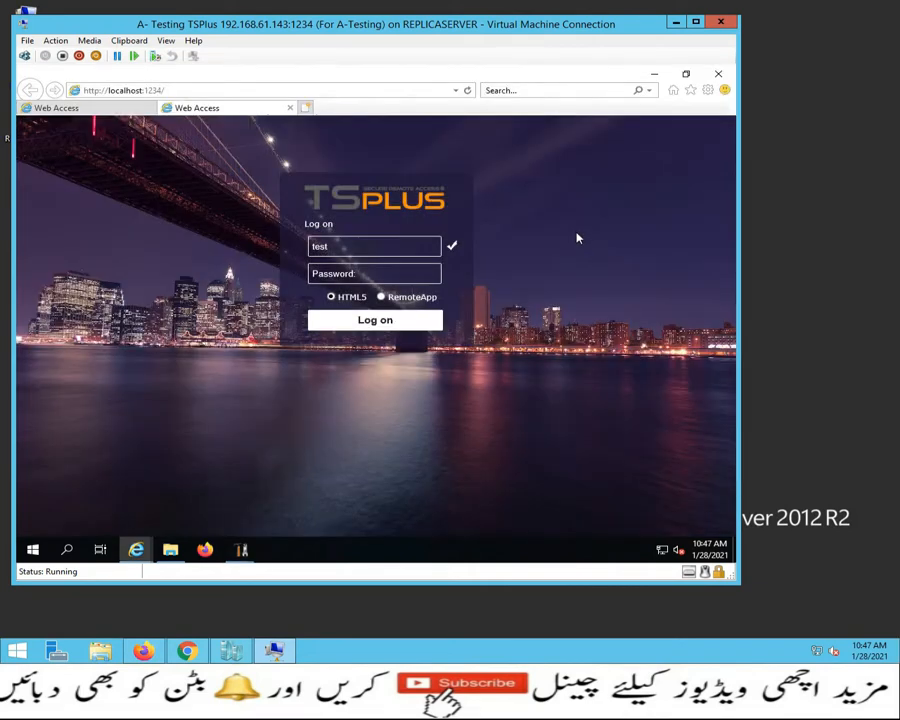
{"action": "left_click", "coordinate": [718, 73]}
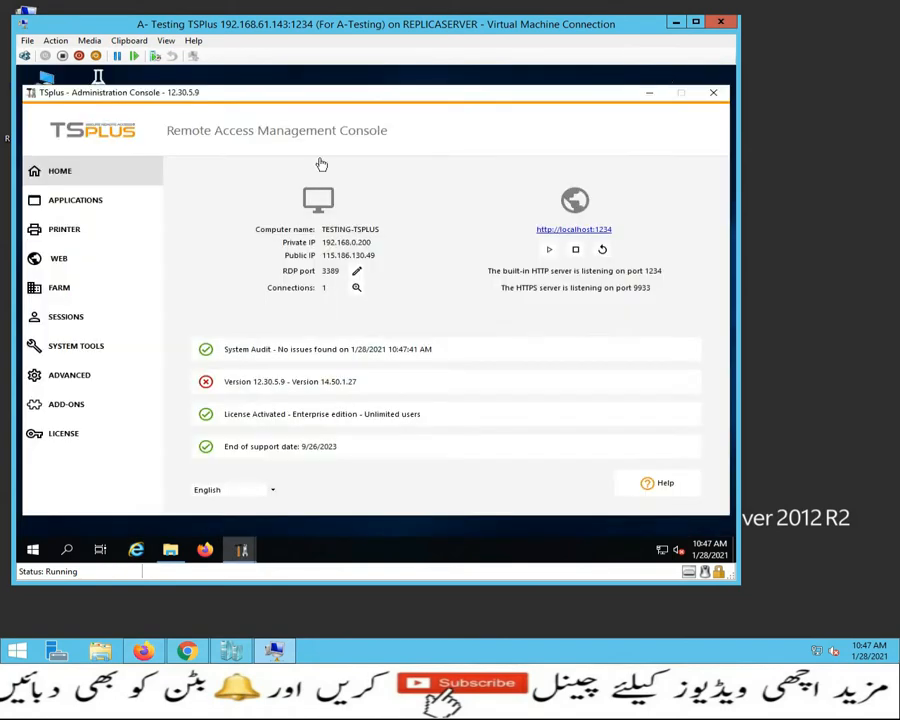
{"action": "left_click", "coordinate": [18, 348]}
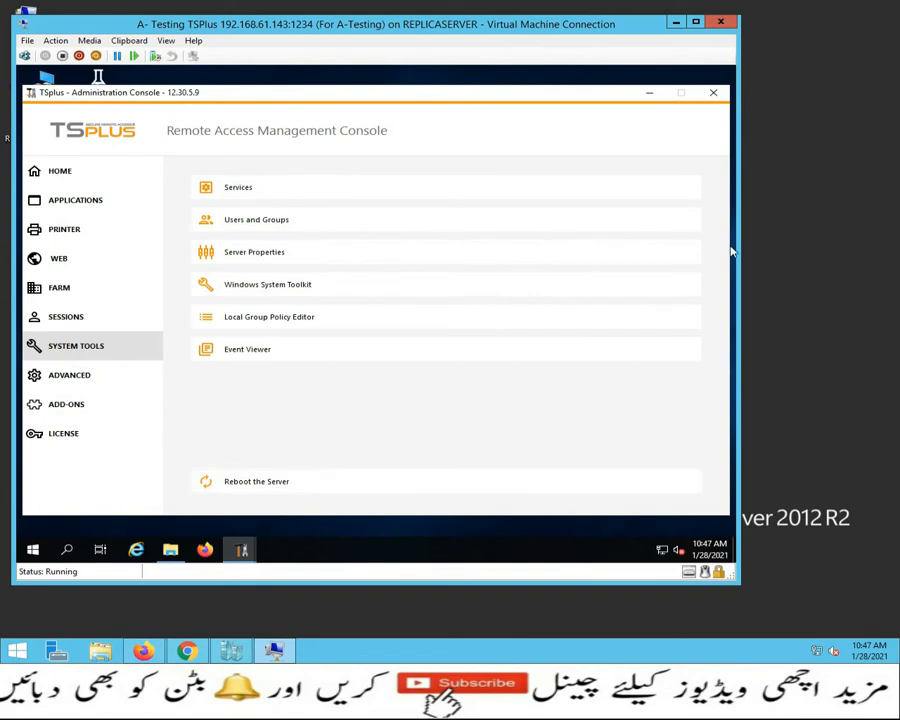
{"action": "left_click", "coordinate": [649, 92]}
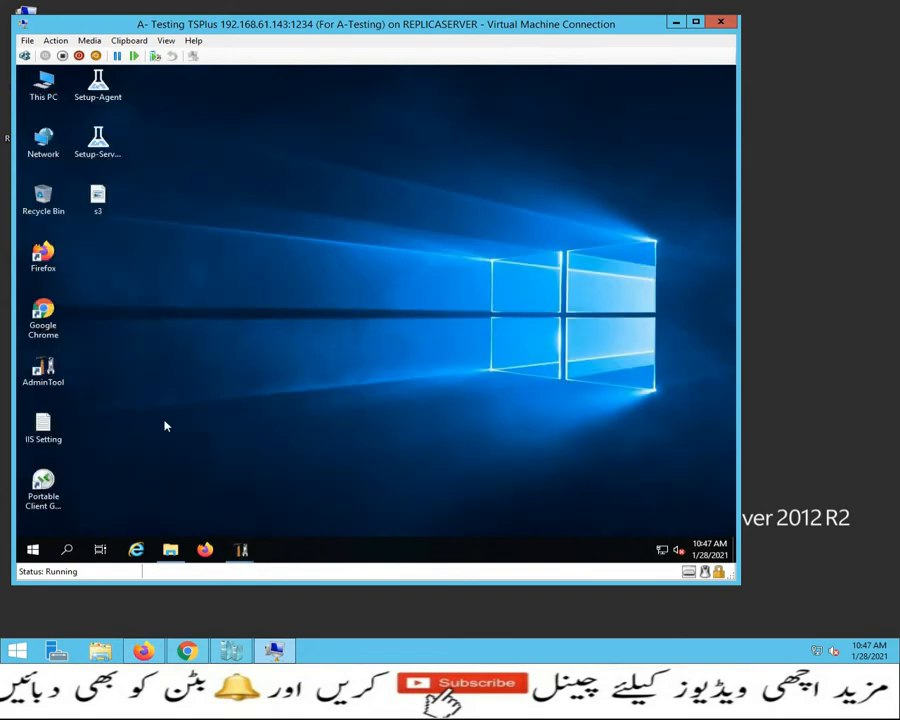
Step: Launch Server Manager from the Start menu and start the Add Roles and Features wizard
{"action": "left_click", "coordinate": [31, 547]}
{"action": "left_click", "coordinate": [290, 191]}
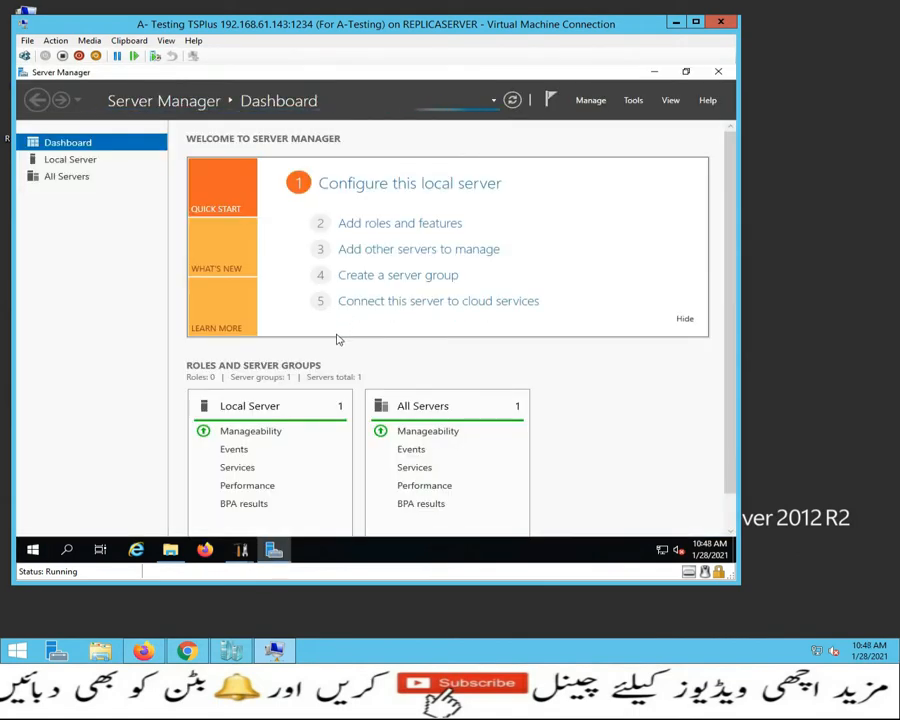
{"action": "left_click", "coordinate": [384, 229]}
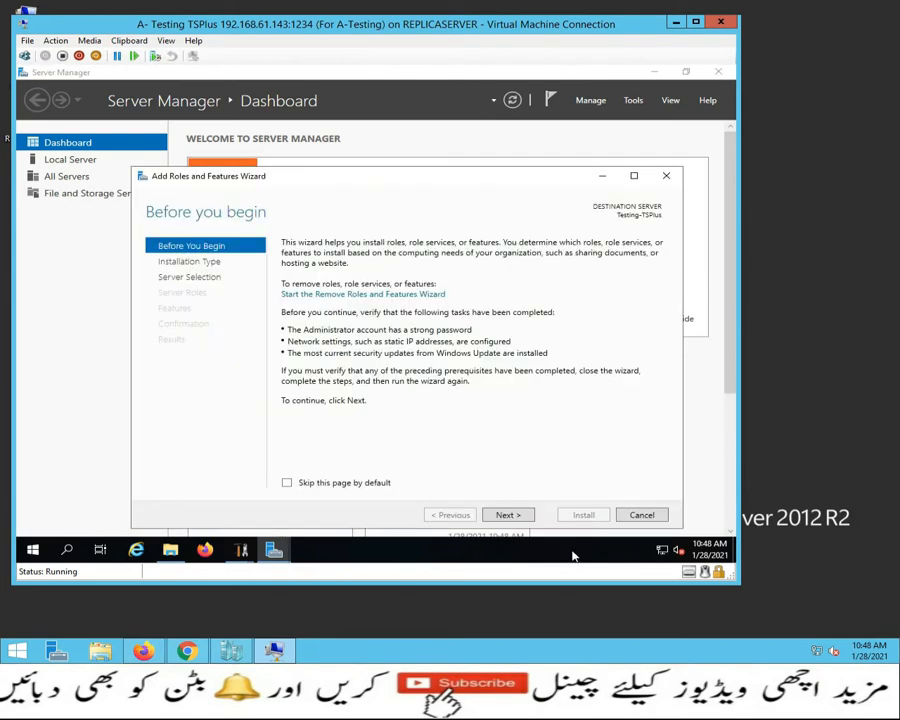
Step: Keep role-based installation with the local server as destination and advance to server roles
{"action": "left_click", "coordinate": [514, 515]}
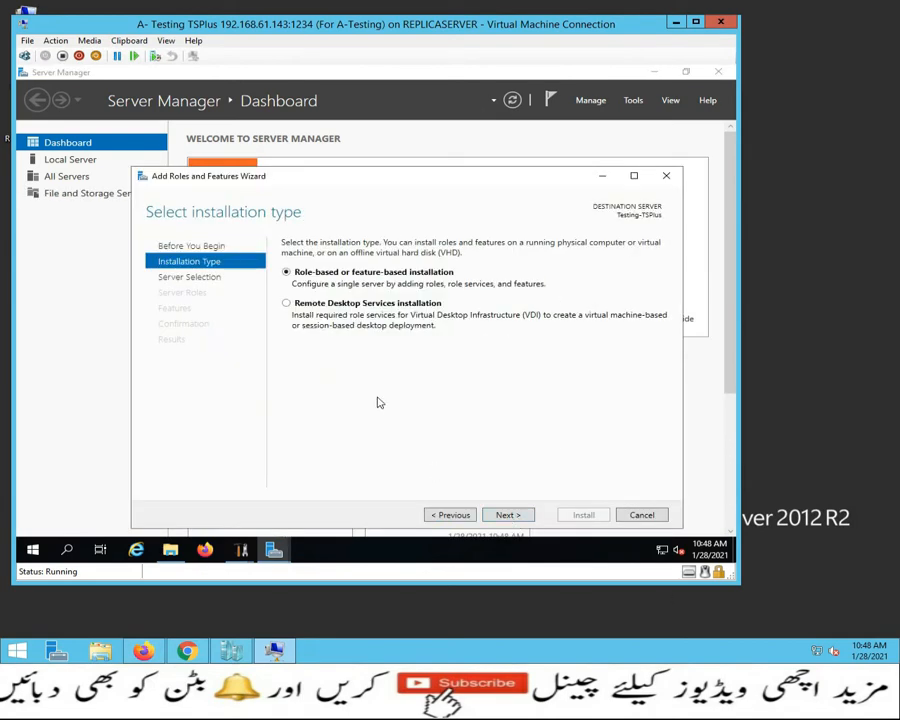
{"action": "left_click", "coordinate": [508, 515]}
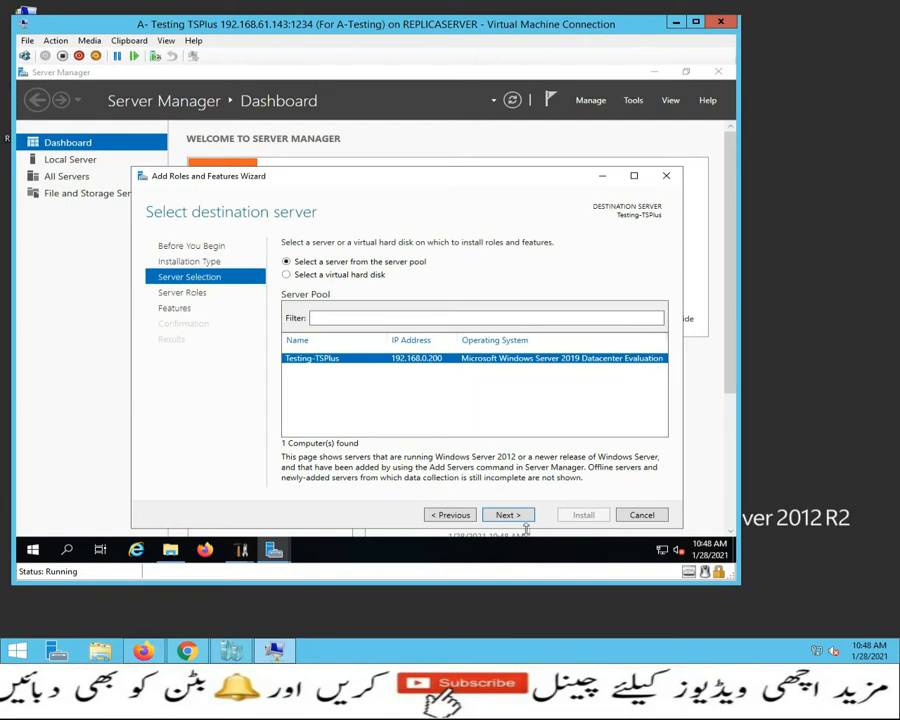
{"action": "left_click", "coordinate": [518, 515]}
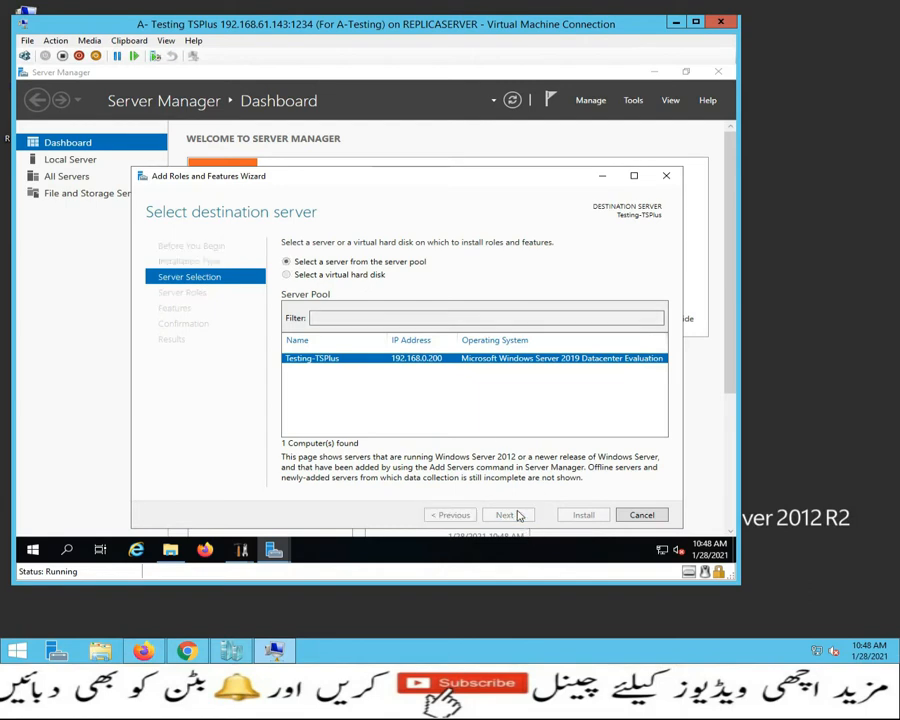
Step: Select Web Server (IIS) with its management tools and continue to the role services page
{"action": "scroll", "coordinate": [500, 360], "scroll_direction": "down", "scroll_amount": 1}
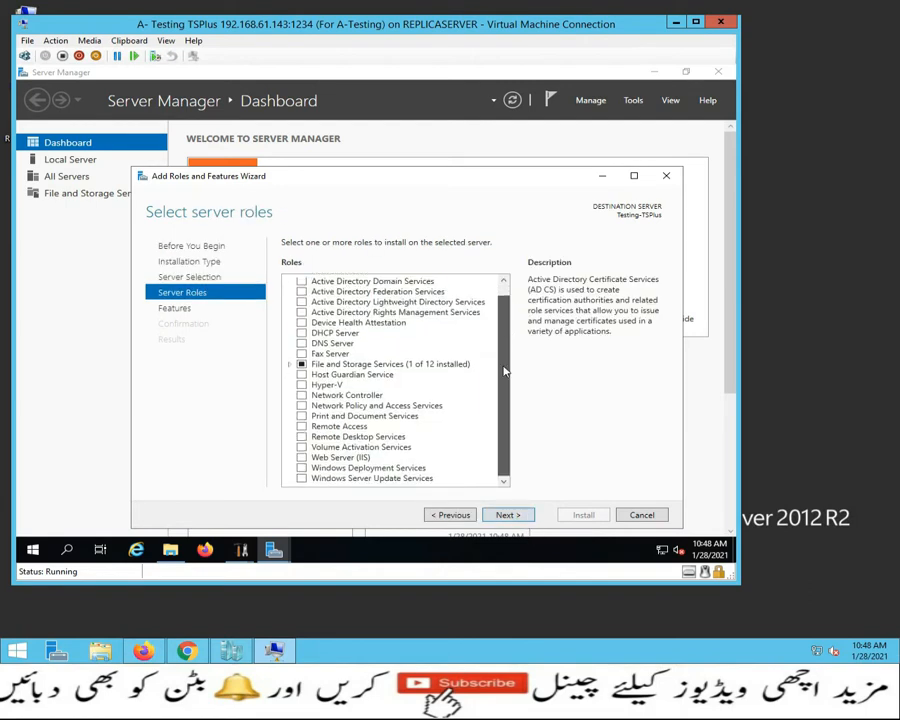
{"action": "left_click", "coordinate": [302, 460]}
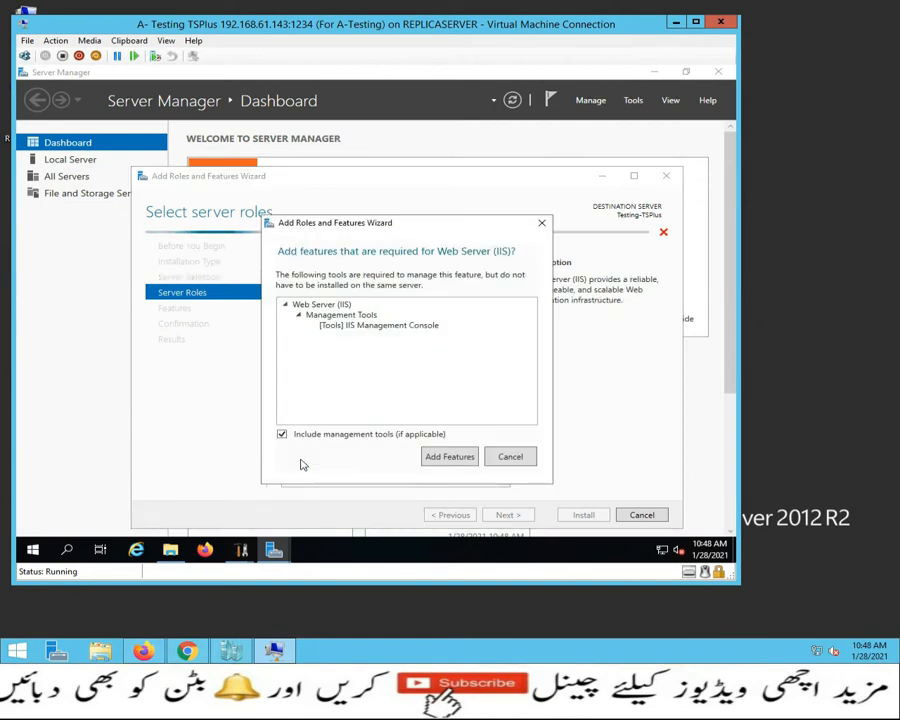
{"action": "left_click", "coordinate": [450, 457]}
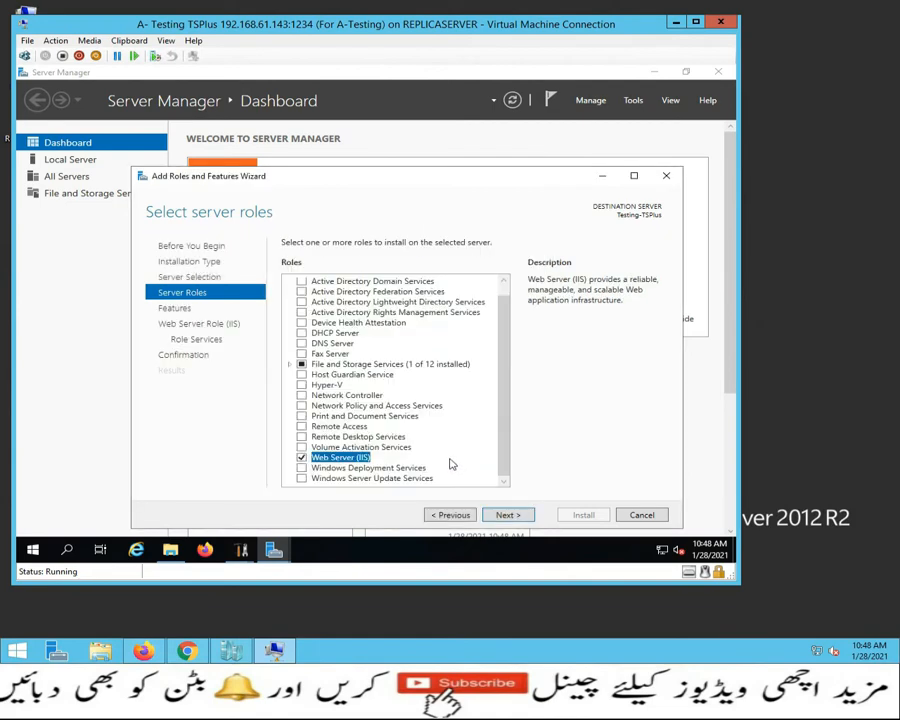
{"action": "left_click", "coordinate": [512, 516]}
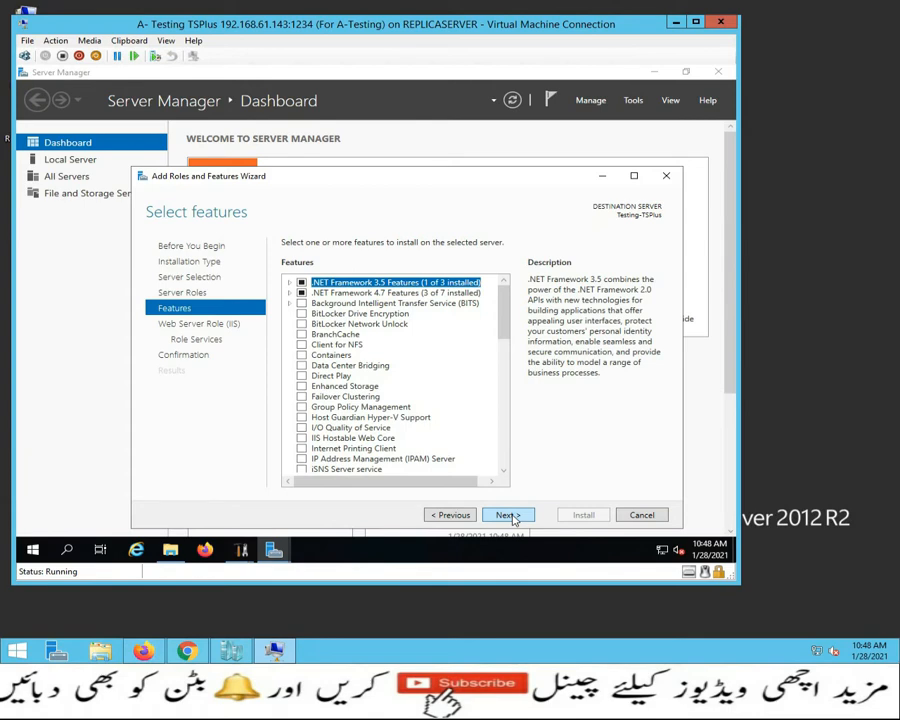
{"action": "left_click", "coordinate": [513, 518]}
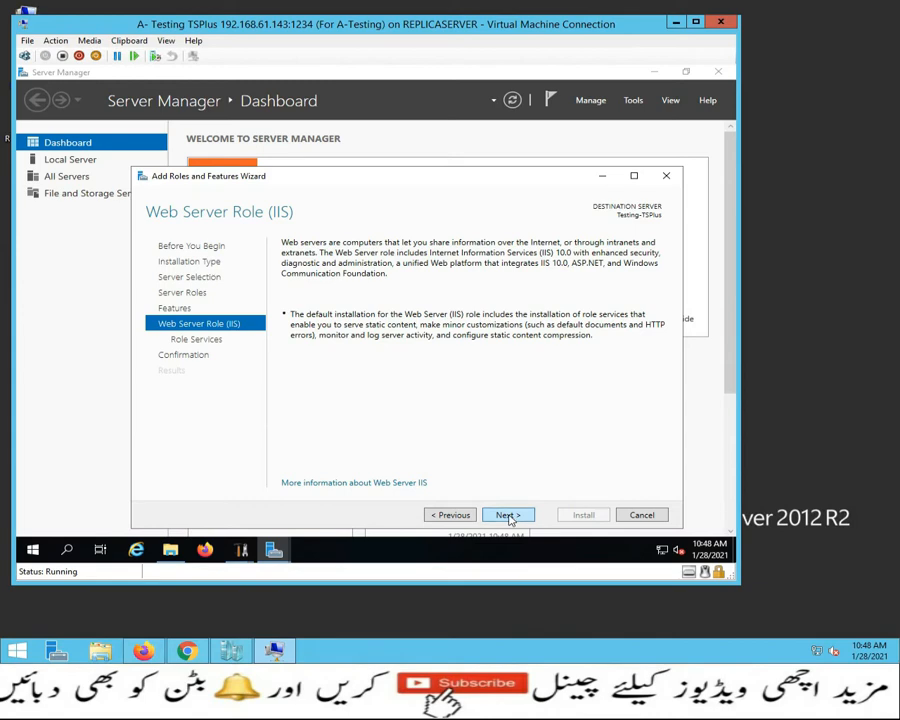
{"action": "left_click", "coordinate": [510, 516]}
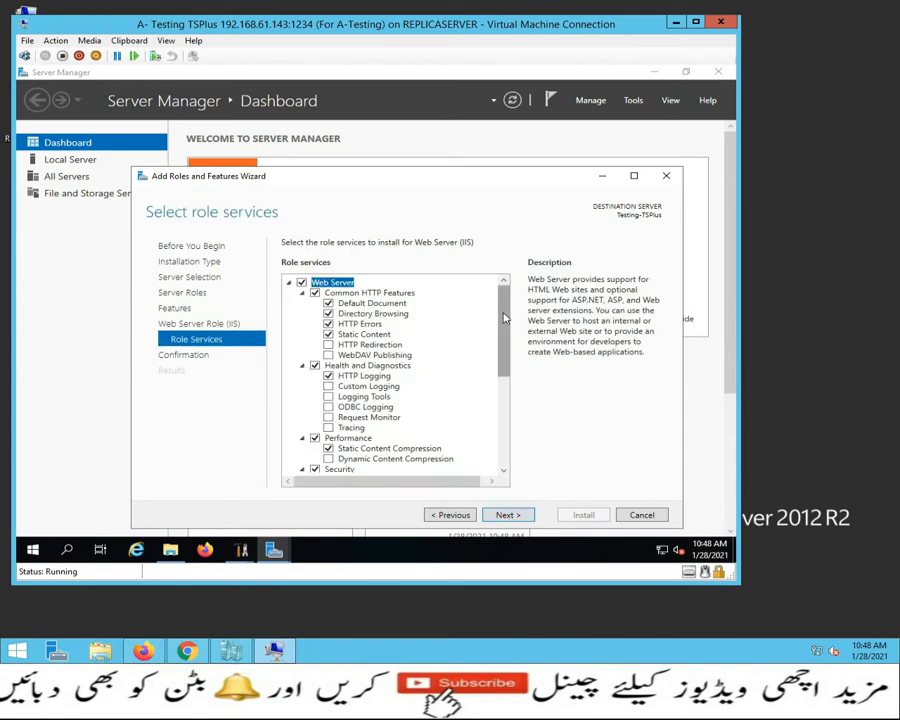
Step: Add CGI, ISAPI Extensions and ISAPI Filters role services, then enable automatic restart on confirmation
{"action": "left_click_drag", "start_coordinate": [506, 288], "coordinate": [493, 425]}
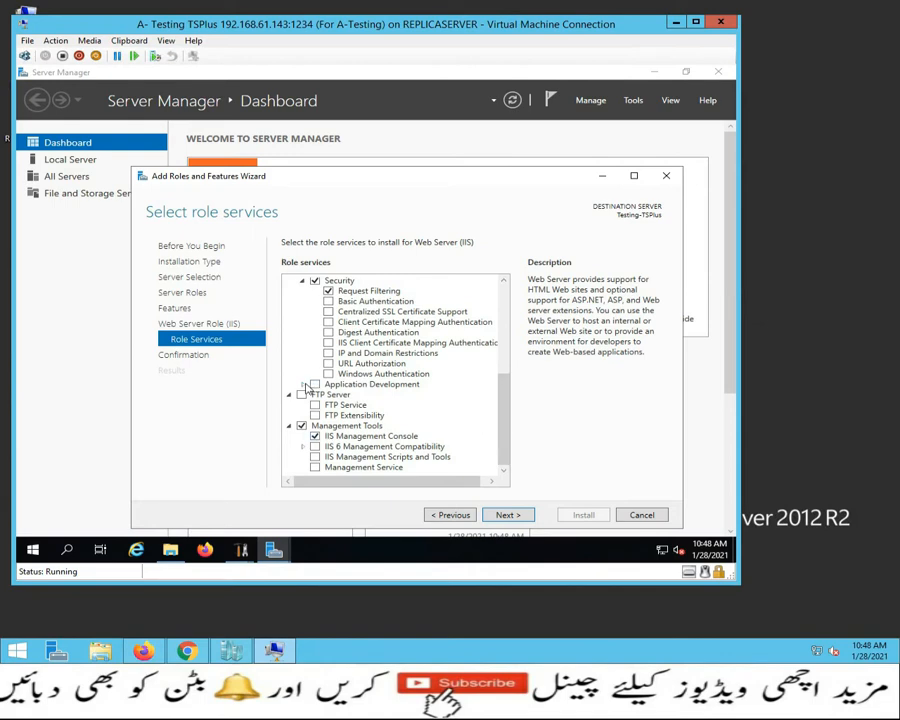
{"action": "left_click", "coordinate": [305, 386]}
{"action": "left_click_drag", "start_coordinate": [504, 368], "coordinate": [502, 412]}
{"action": "left_click", "coordinate": [329, 356]}
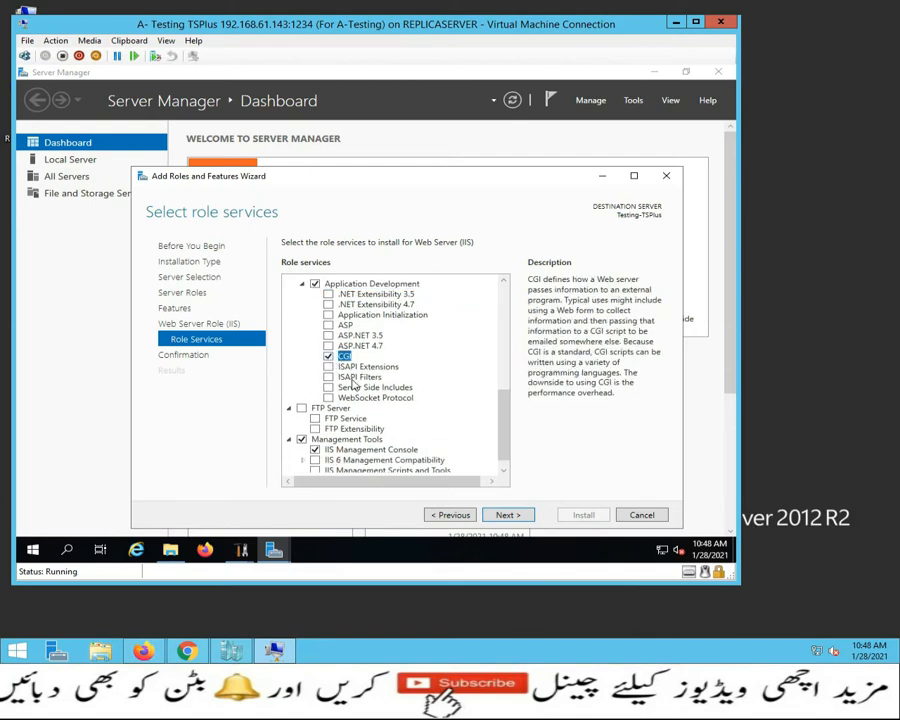
{"action": "left_click", "coordinate": [329, 367]}
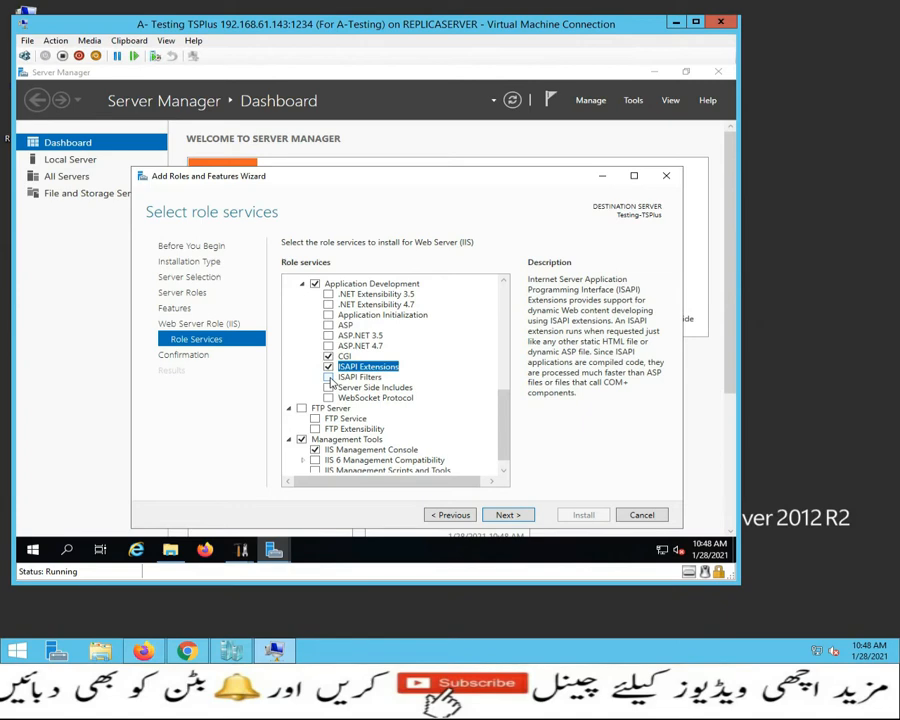
{"action": "left_click", "coordinate": [329, 377]}
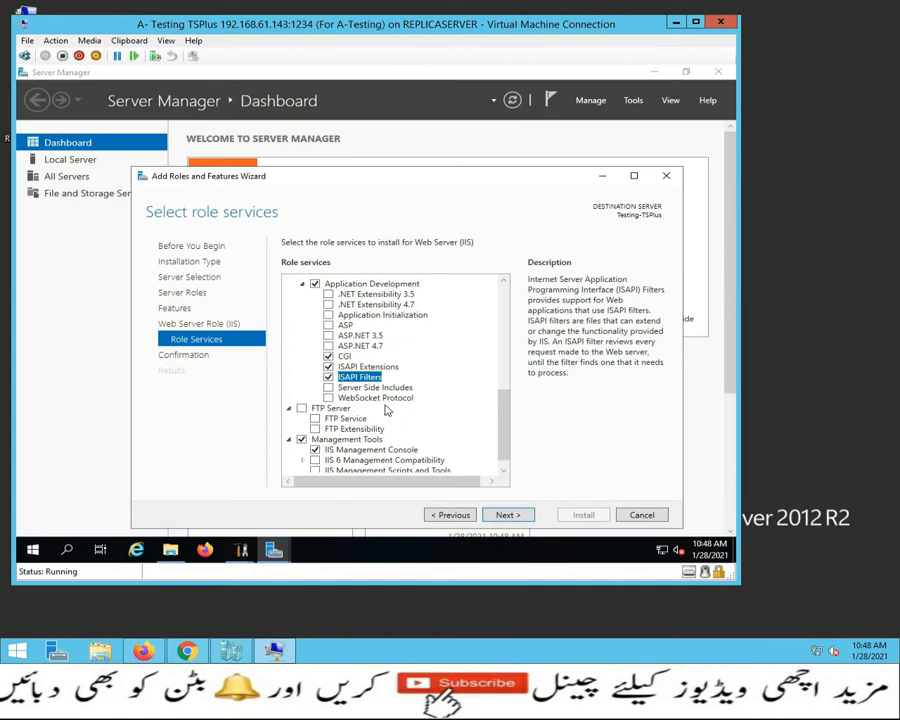
{"action": "left_click", "coordinate": [514, 516]}
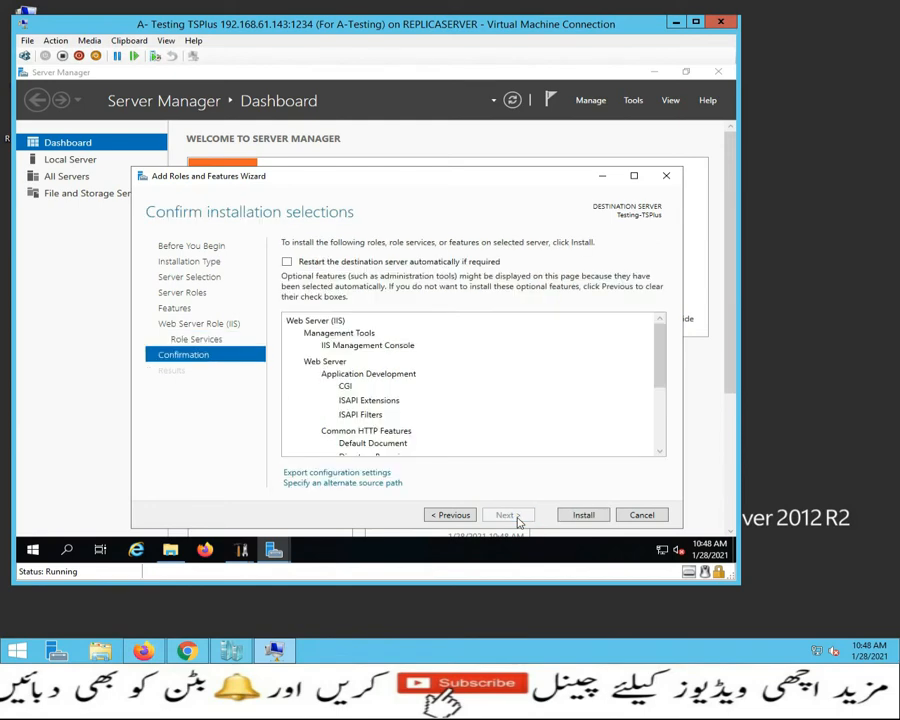
{"action": "left_click", "coordinate": [288, 262]}
Step: Confirm the automatic restart and install Web Server (IIS) on Testing-TSPlus
{"action": "left_click", "coordinate": [418, 354]}
{"action": "left_click", "coordinate": [582, 515]}
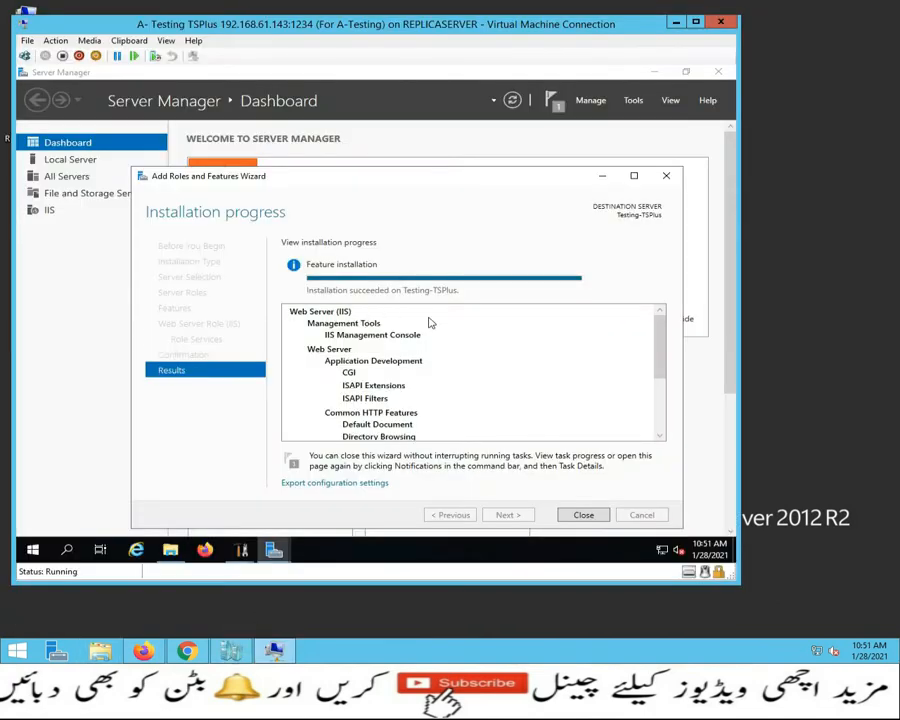
{"action": "left_click", "coordinate": [582, 515]}
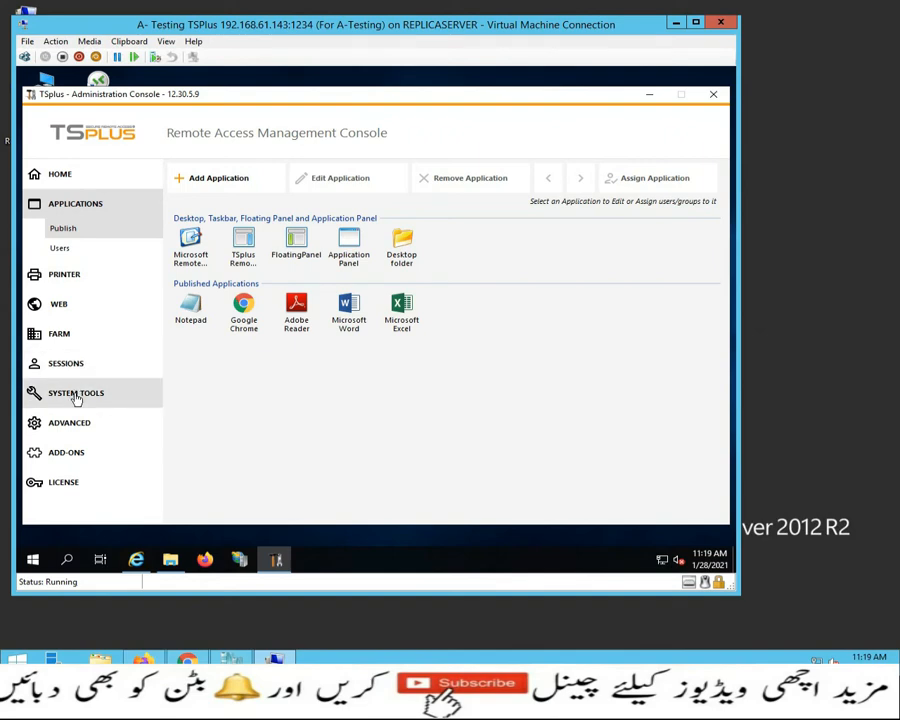
{"action": "left_click", "coordinate": [76, 396]}
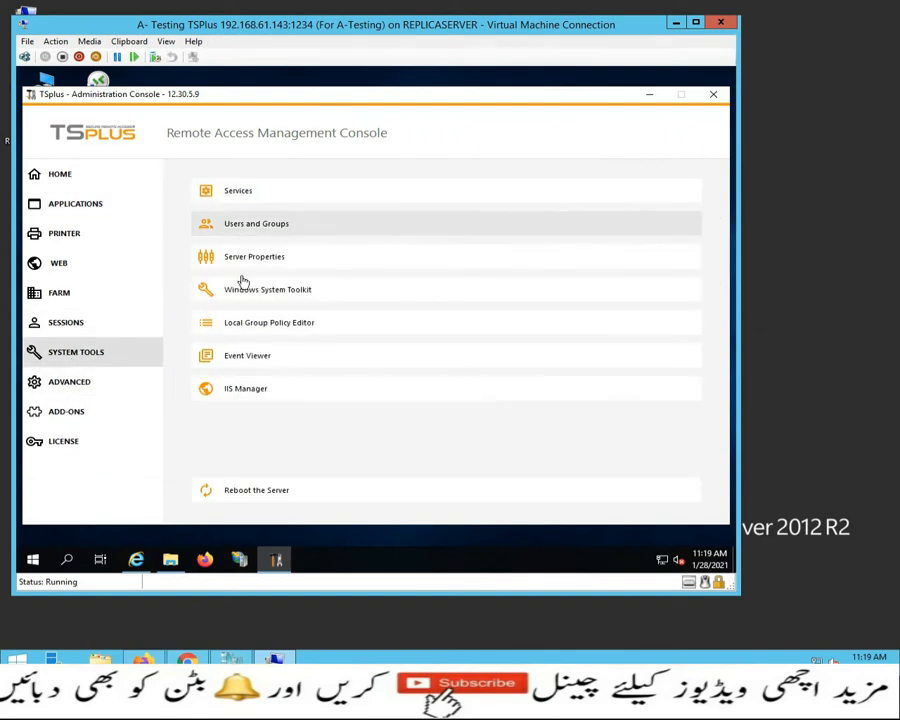
{"action": "left_click", "coordinate": [255, 394]}
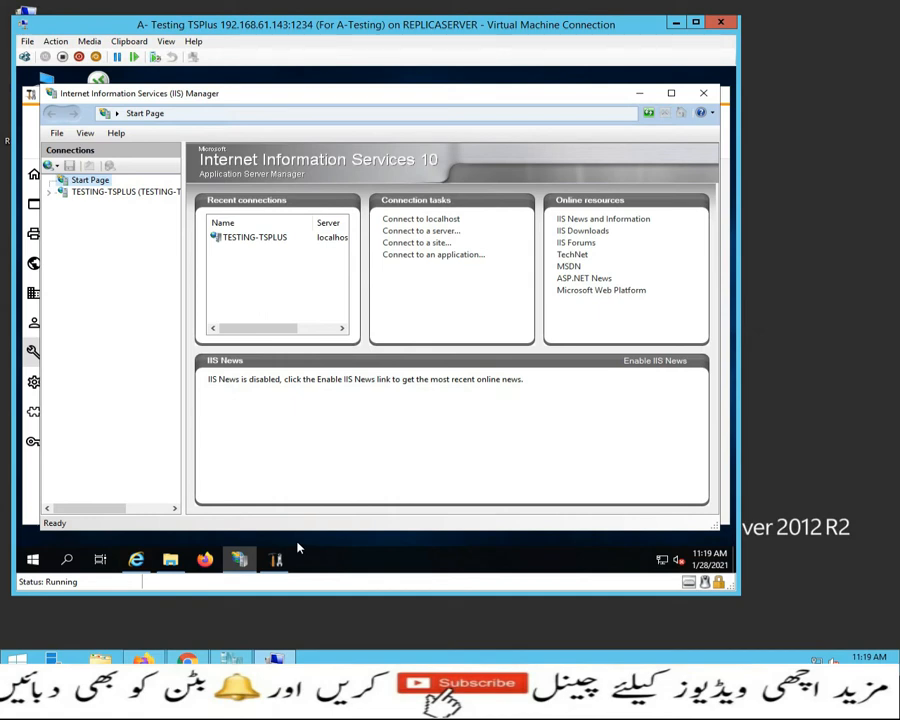
{"action": "left_click", "coordinate": [702, 93]}
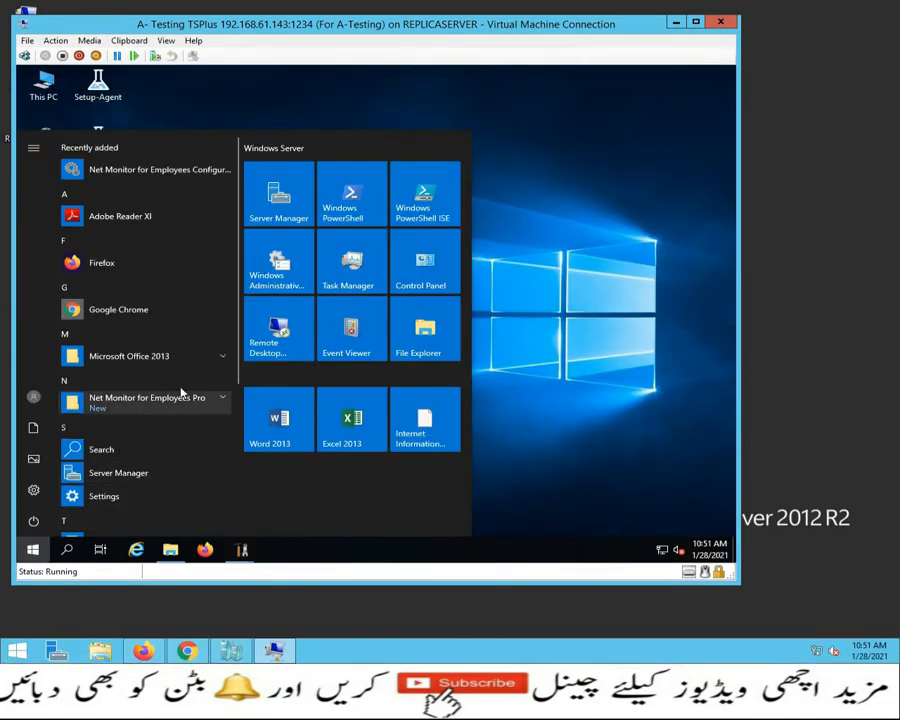
Step: Pin Internet Information Services Manager from Windows Administrative Tools to the taskbar and launch it
{"action": "scroll", "coordinate": [240, 272], "scroll_direction": "down", "scroll_amount": 5}
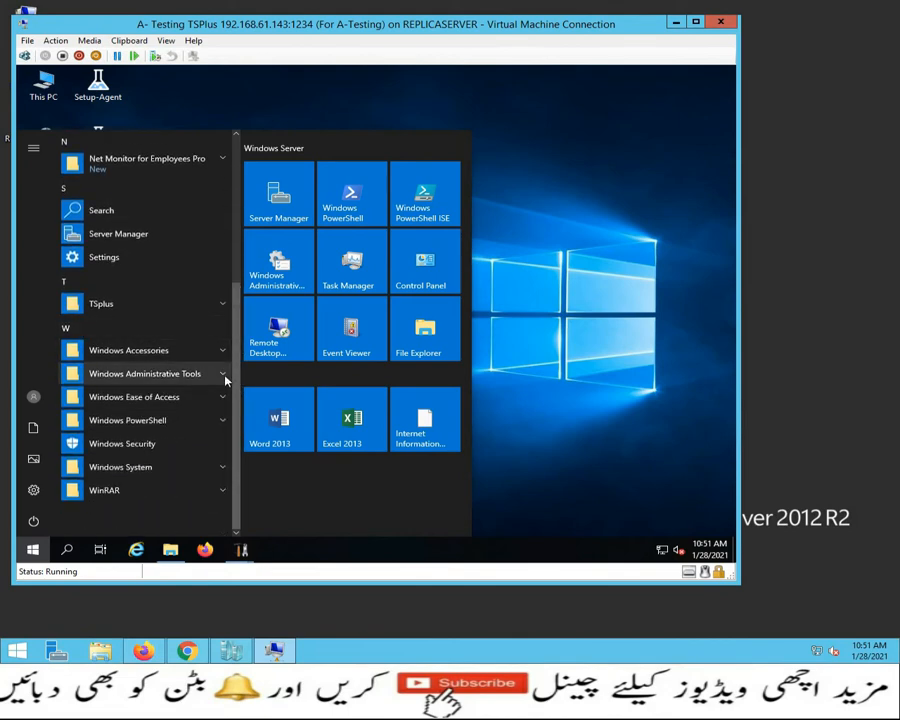
{"action": "left_click", "coordinate": [224, 375]}
{"action": "scroll", "coordinate": [212, 480], "scroll_direction": "down", "scroll_amount": 2}
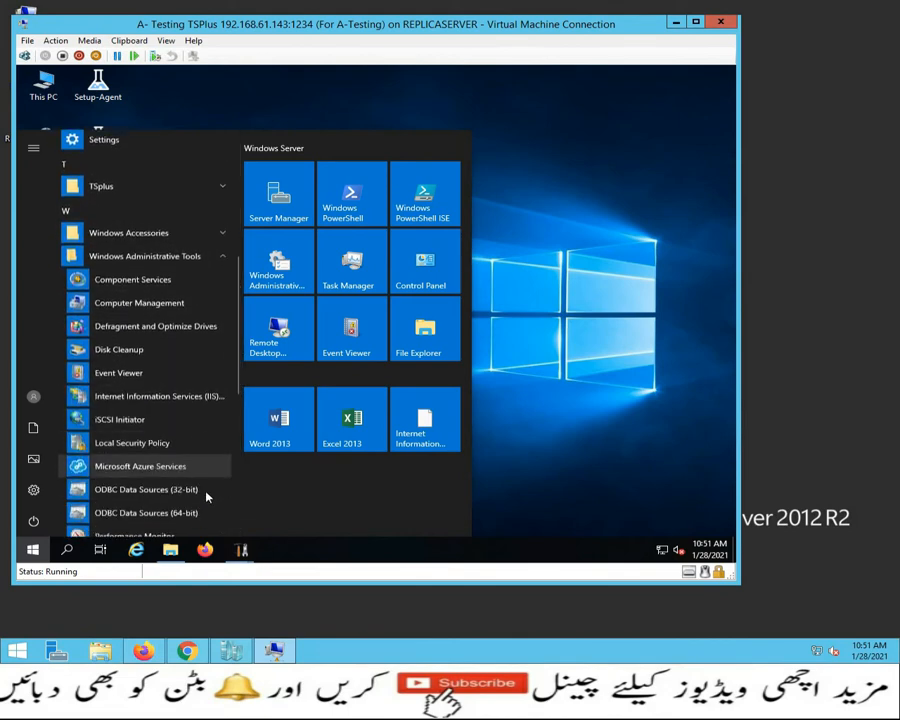
{"action": "right_click", "coordinate": [200, 395]}
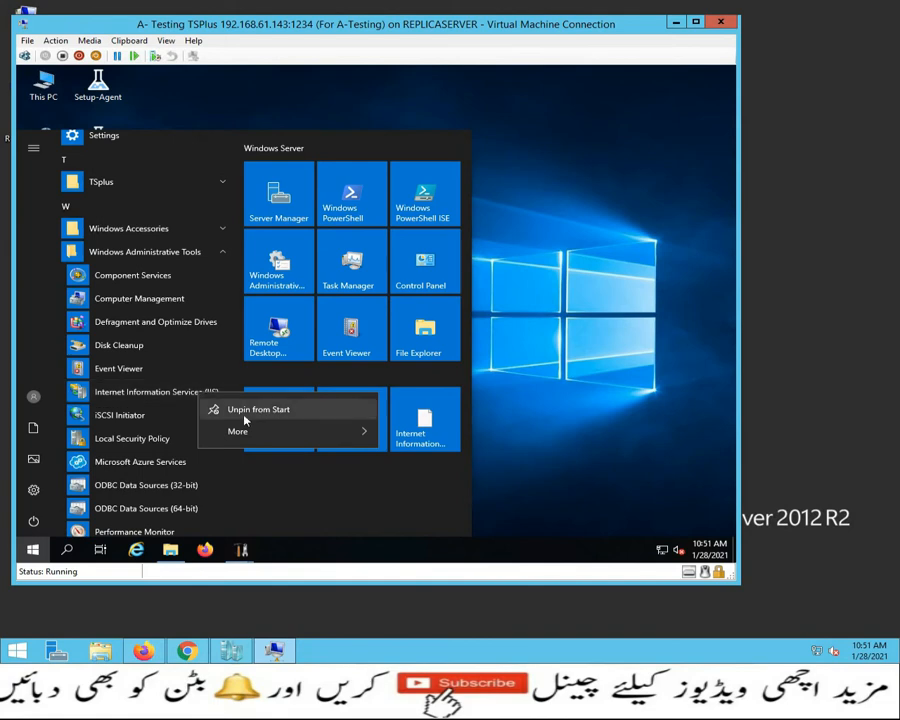
{"action": "mouse_move", "coordinate": [250, 428]}
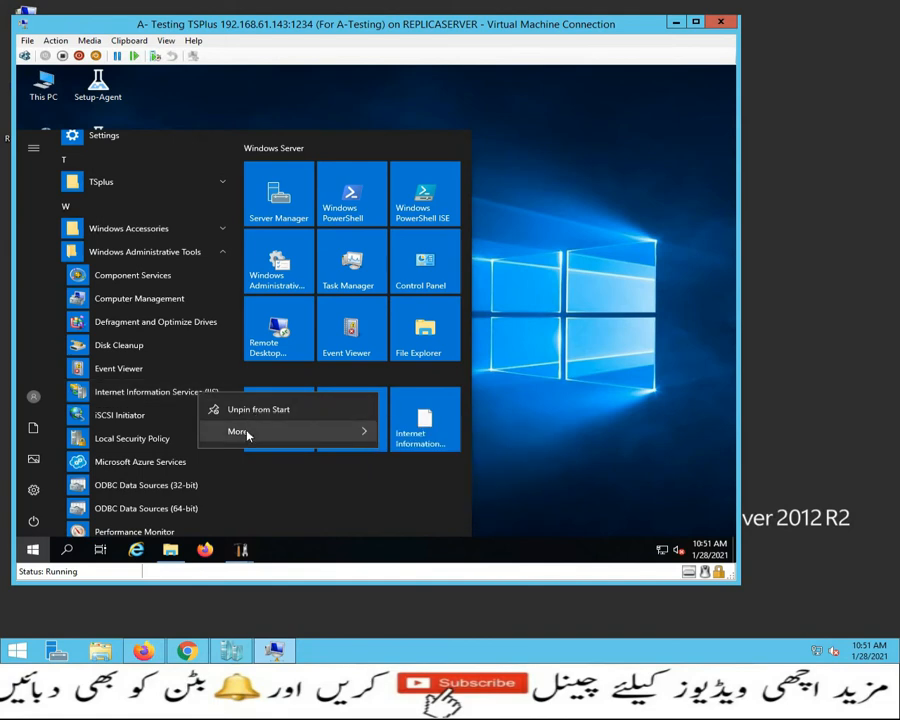
{"action": "left_click", "coordinate": [425, 438]}
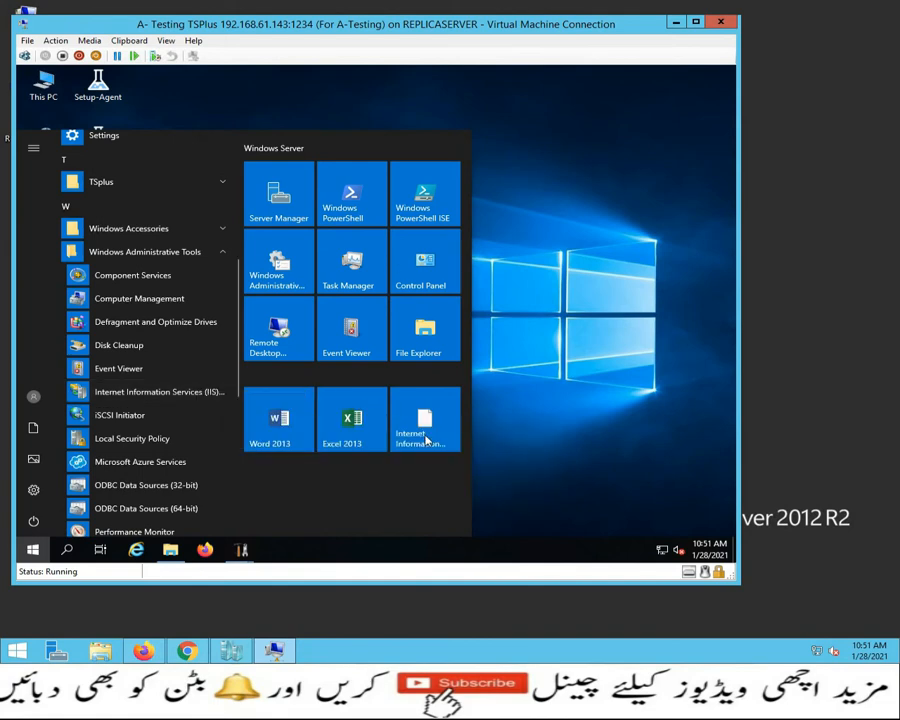
{"action": "left_click", "coordinate": [275, 549]}
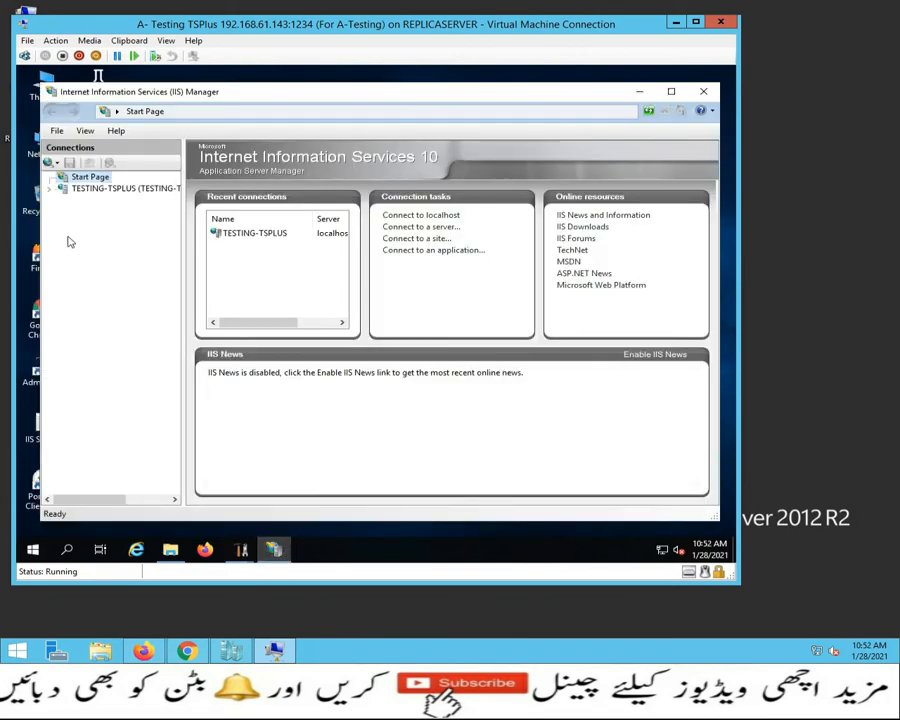
Step: Rename Default Web Site under TESTING-TSPLUS Sites to Kamranawan
{"action": "left_click", "coordinate": [49, 188]}
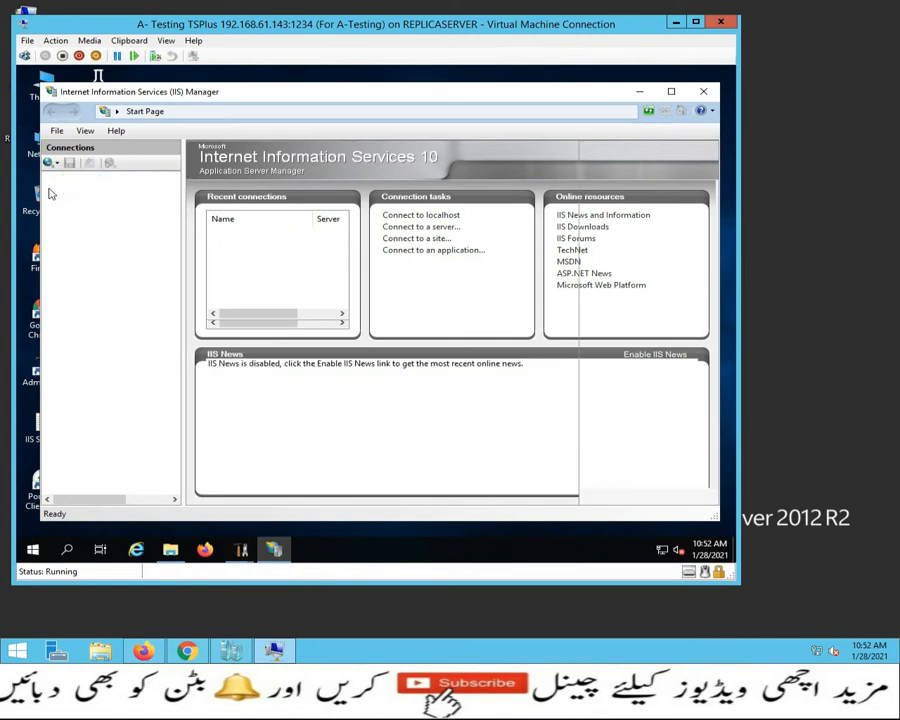
{"action": "left_click", "coordinate": [63, 213]}
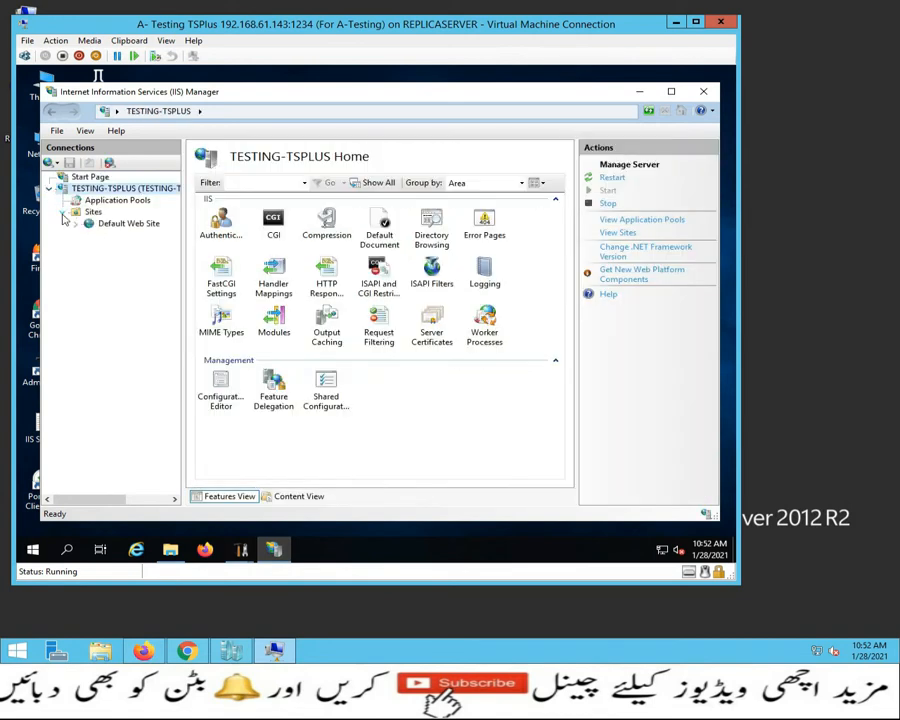
{"action": "right_click", "coordinate": [112, 226]}
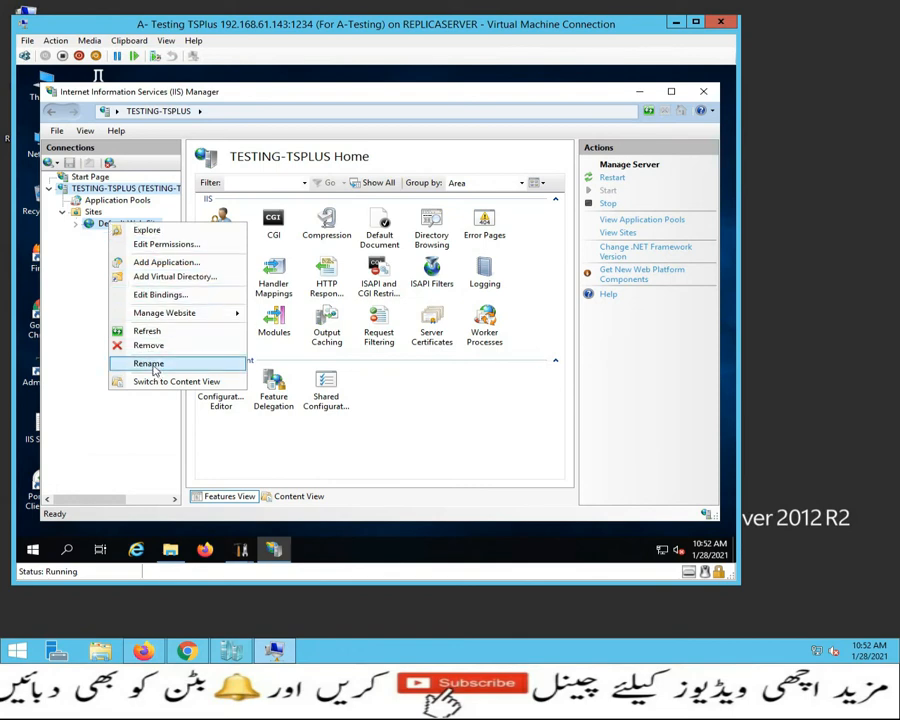
{"action": "left_click", "coordinate": [149, 364]}
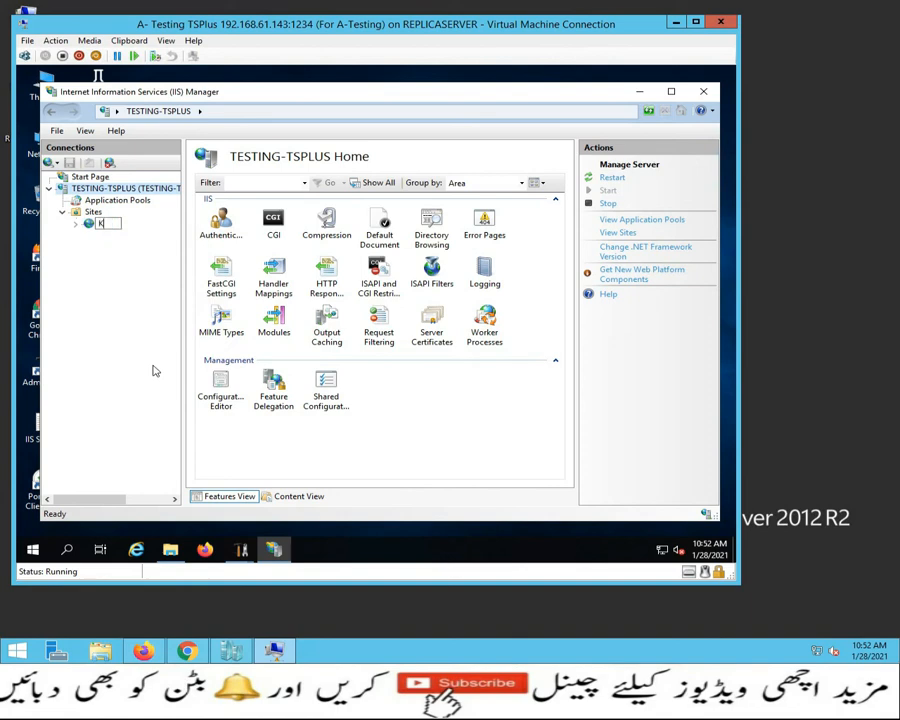
{"action": "type", "text": "Kamranawan"}
{"action": "key", "text": "Return"}
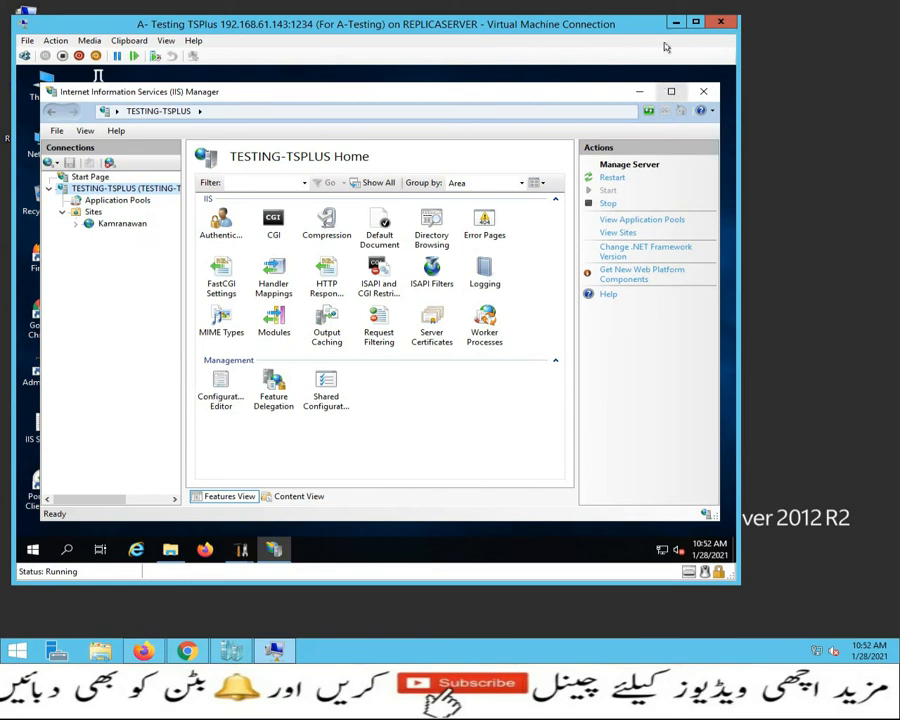
Step: Copy the TSplus Web Server root path C:\Program Files (x86)\TSplus\Clients\www from AdminTool
{"action": "left_click", "coordinate": [639, 94]}
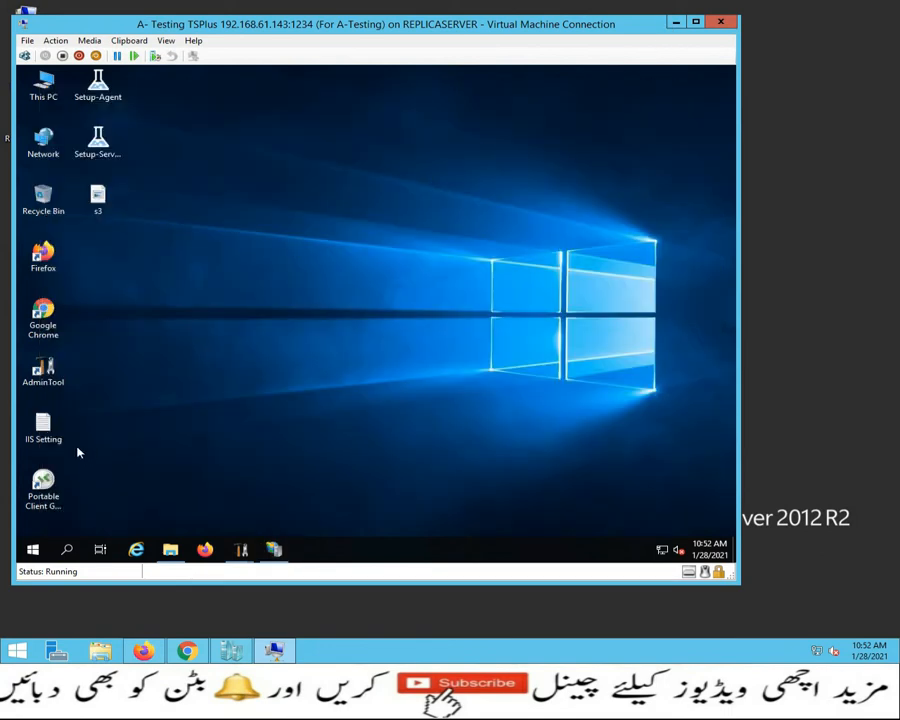
{"action": "left_click", "coordinate": [45, 373]}
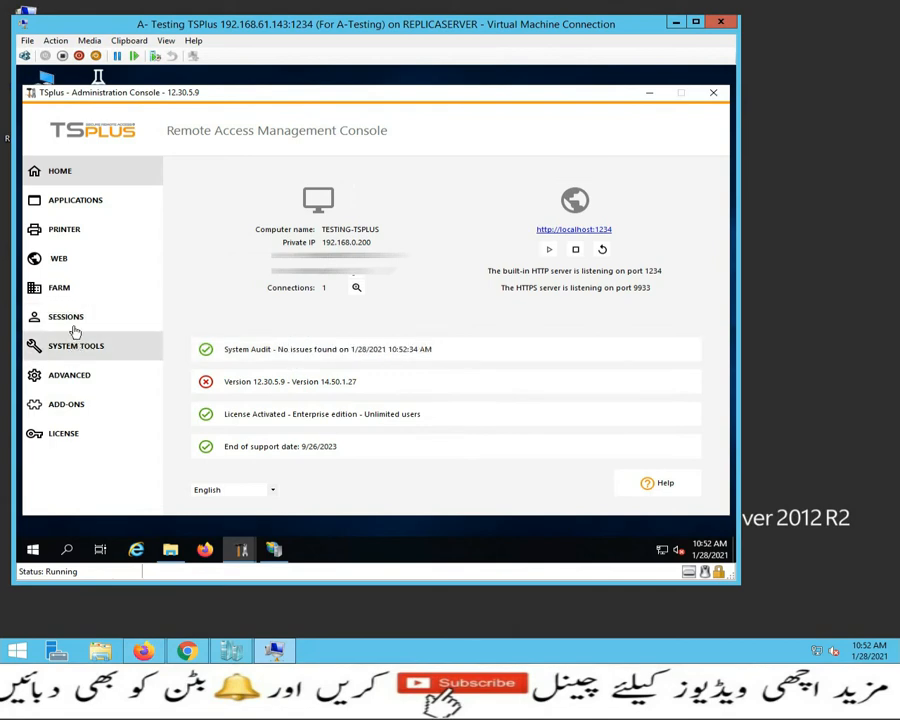
{"action": "left_click", "coordinate": [67, 259]}
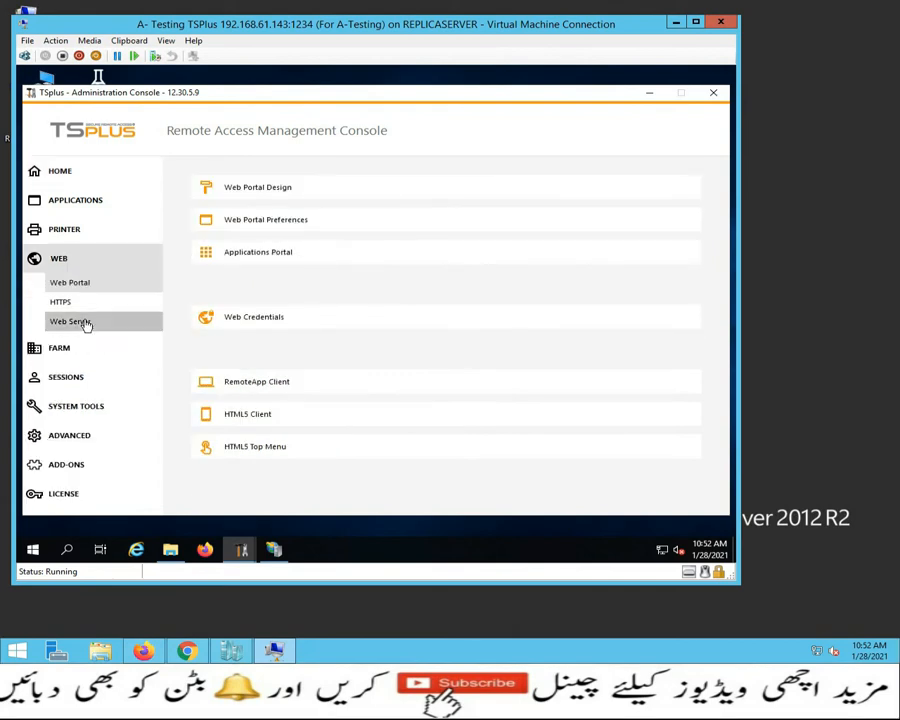
{"action": "left_click", "coordinate": [84, 321]}
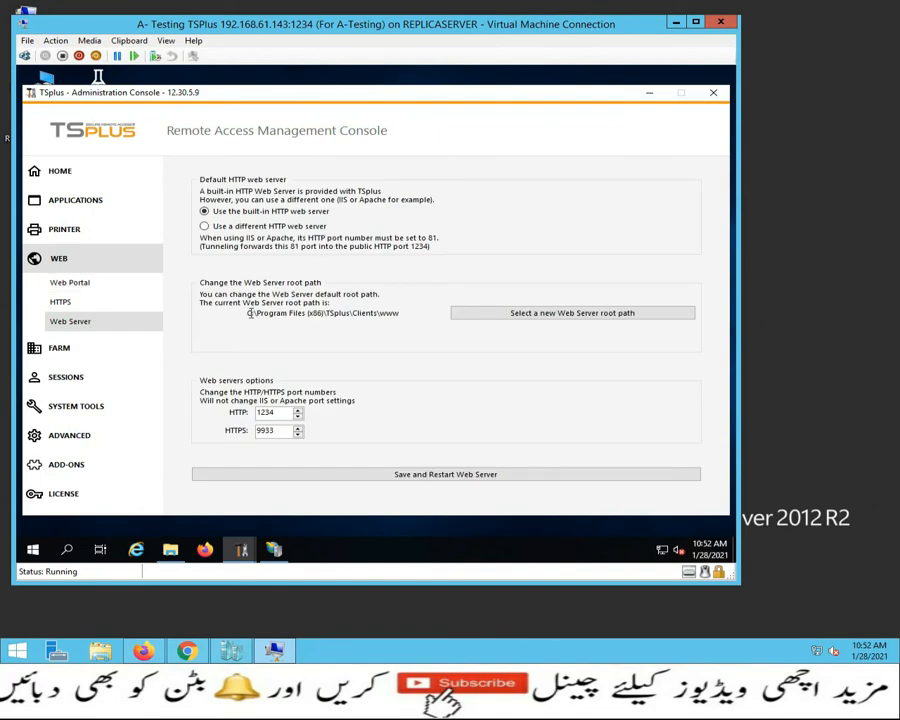
{"action": "left_click_drag", "start_coordinate": [246, 313], "coordinate": [402, 313]}
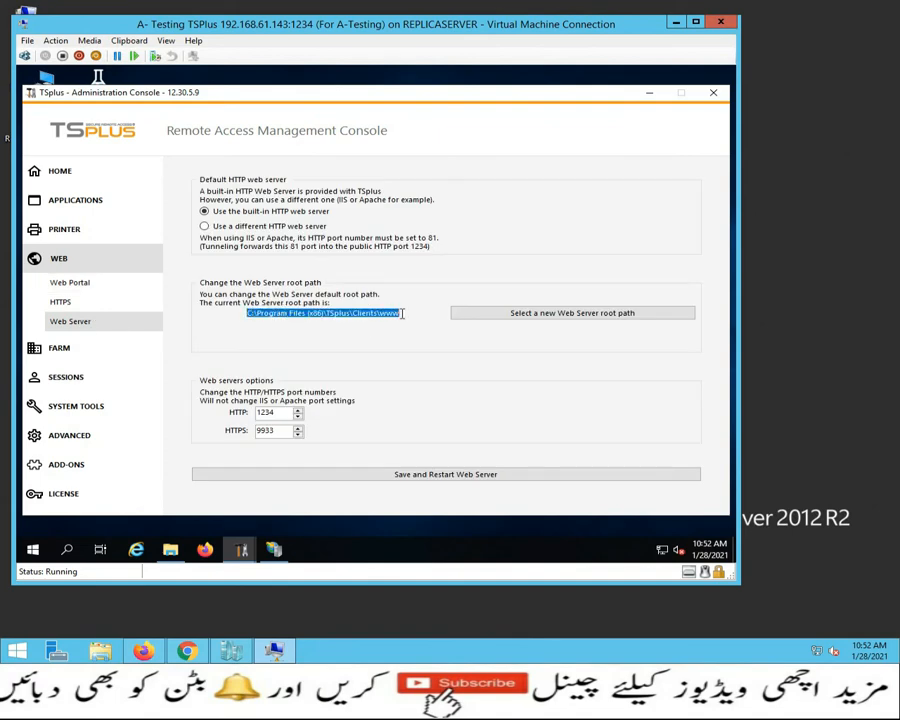
{"action": "right_click", "coordinate": [394, 314]}
{"action": "left_click", "coordinate": [412, 354]}
{"action": "left_click", "coordinate": [648, 92]}
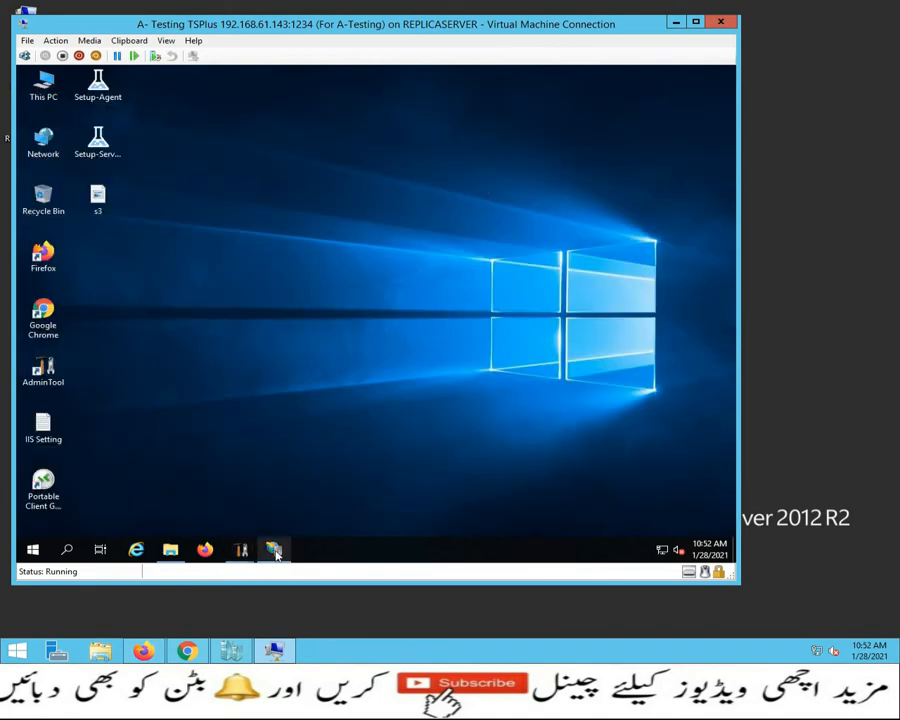
Step: Bring IIS Manager back and open Basic Settings for the Kamranawan site
{"action": "mouse_move", "coordinate": [275, 551]}
{"action": "right_click", "coordinate": [300, 242]}
{"action": "left_click", "coordinate": [274, 549]}
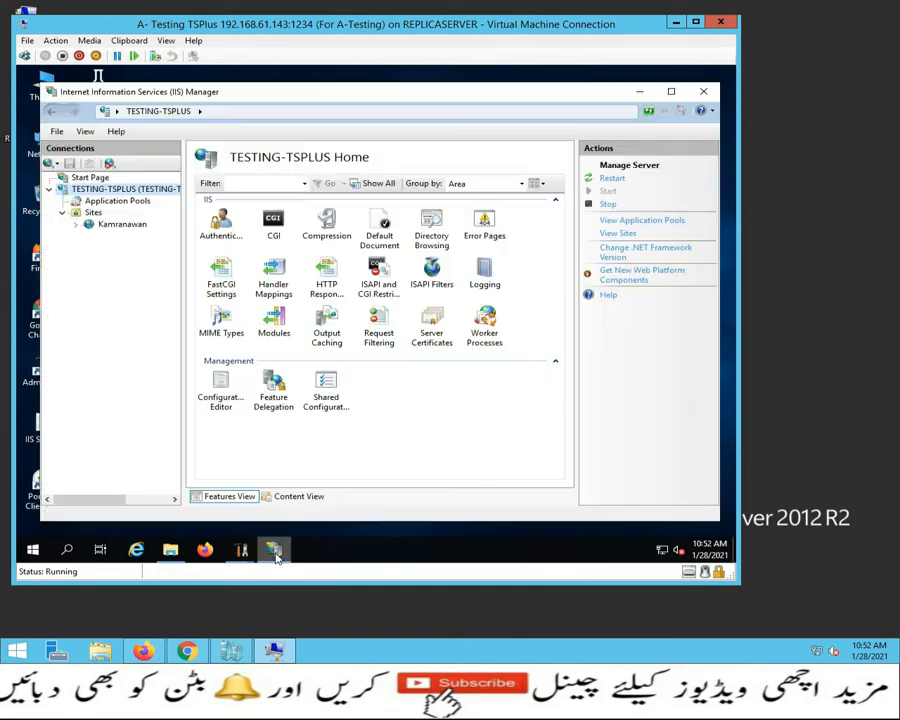
{"action": "left_click", "coordinate": [105, 224]}
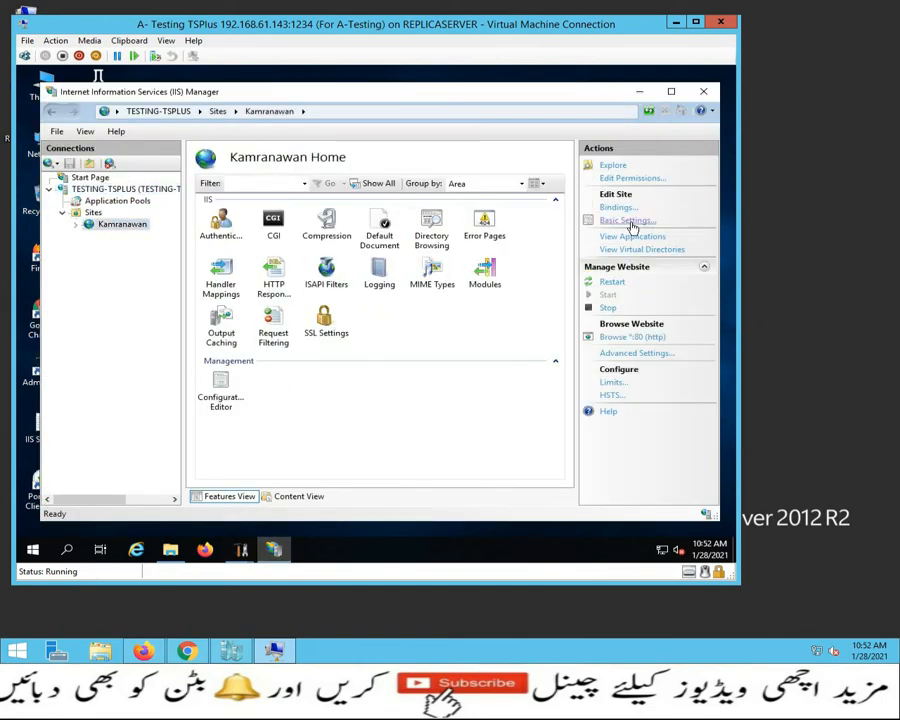
{"action": "left_click", "coordinate": [628, 222]}
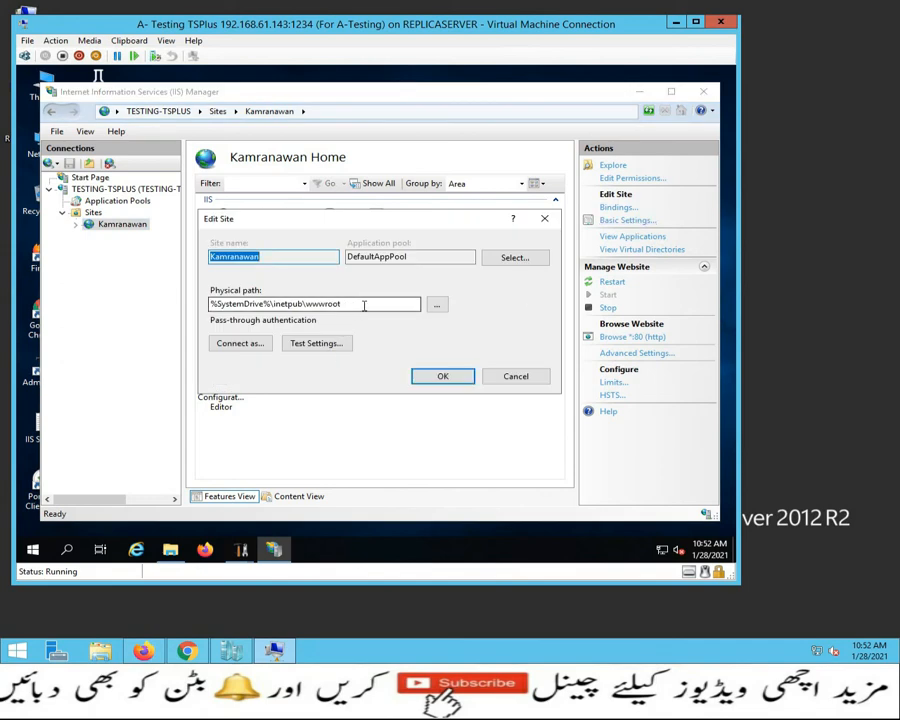
Step: Set the physical path to %SystemDrive%\Program Files (x86)\TSplus\Clients\www and save it
{"action": "left_click", "coordinate": [396, 305]}
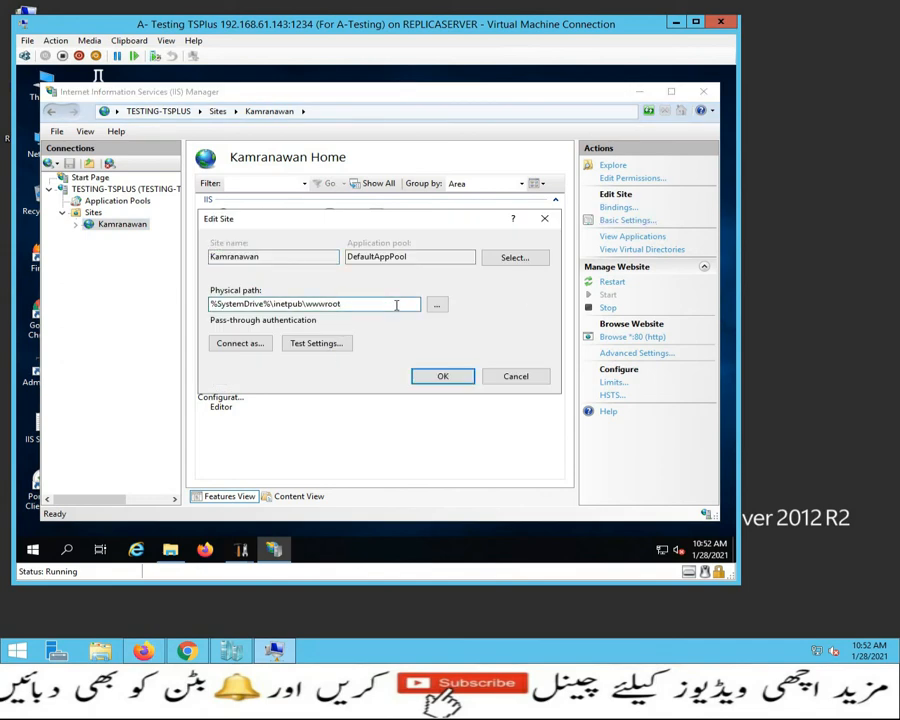
{"action": "key", "text": "BackSpace"}
{"action": "key", "text": "BackSpace"}
{"action": "key", "text": "BackSpace"}
{"action": "key", "text": "BackSpace"}
{"action": "key", "text": "BackSpace"}
{"action": "key", "text": "BackSpace"}
{"action": "key", "text": "BackSpace"}
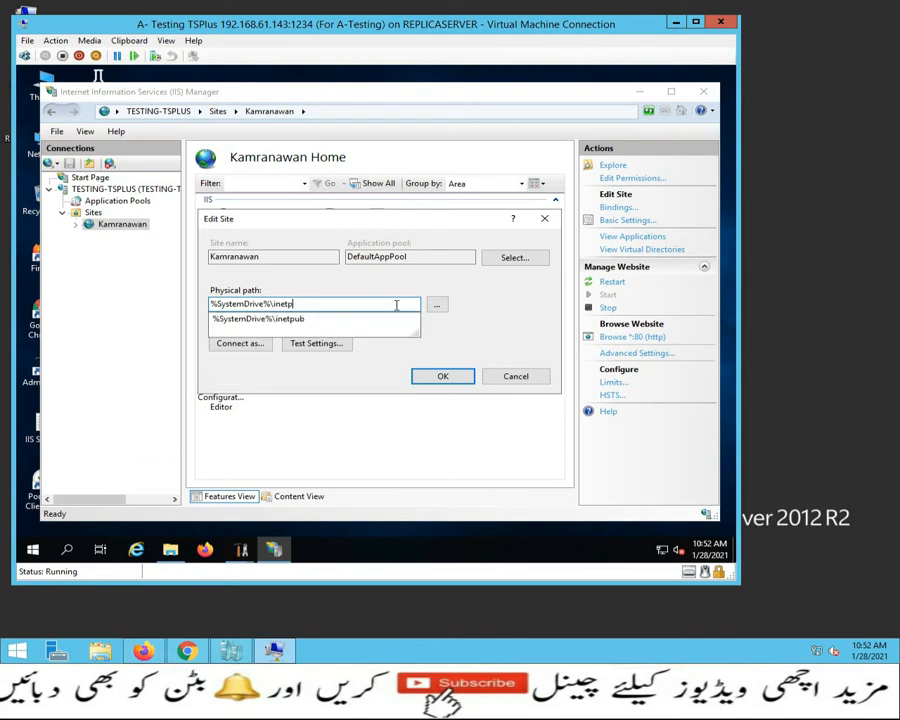
{"action": "key", "text": "BackSpace"}
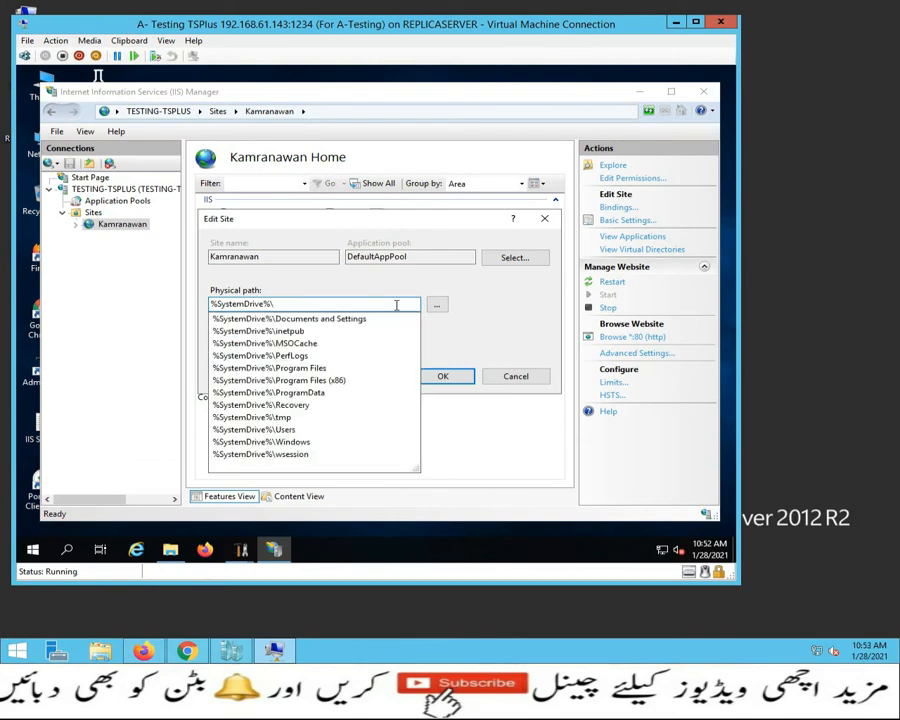
{"action": "key", "text": "ctrl+v"}
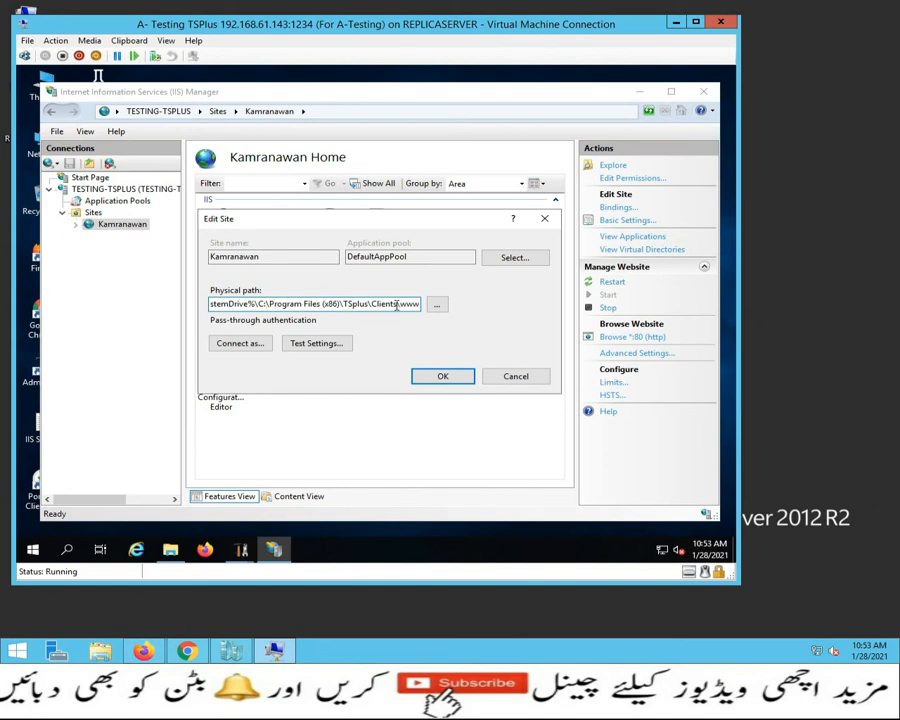
{"action": "key", "text": "BackSpace"}
{"action": "key", "text": "BackSpace"}
{"action": "key", "text": "BackSpace"}
{"action": "key", "text": "ctrl+a"}
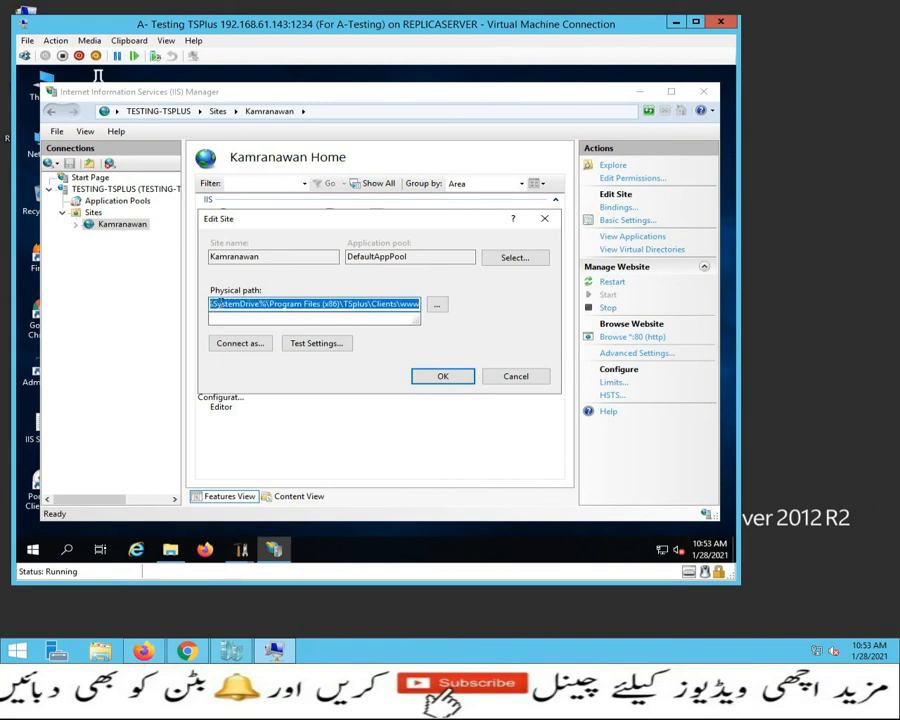
{"action": "left_click", "coordinate": [443, 377]}
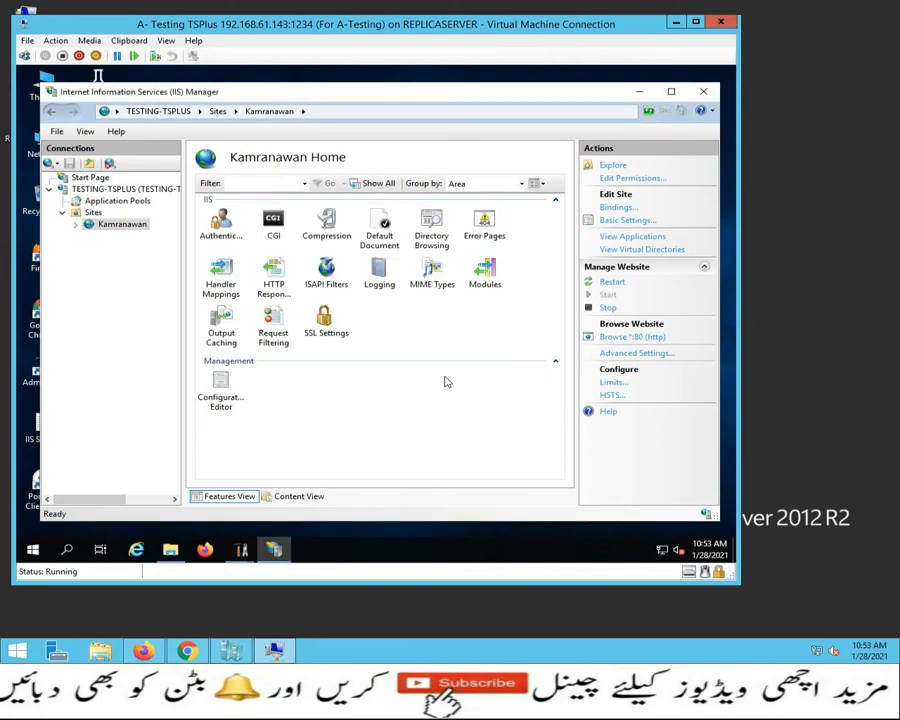
{"action": "left_click", "coordinate": [676, 23]}
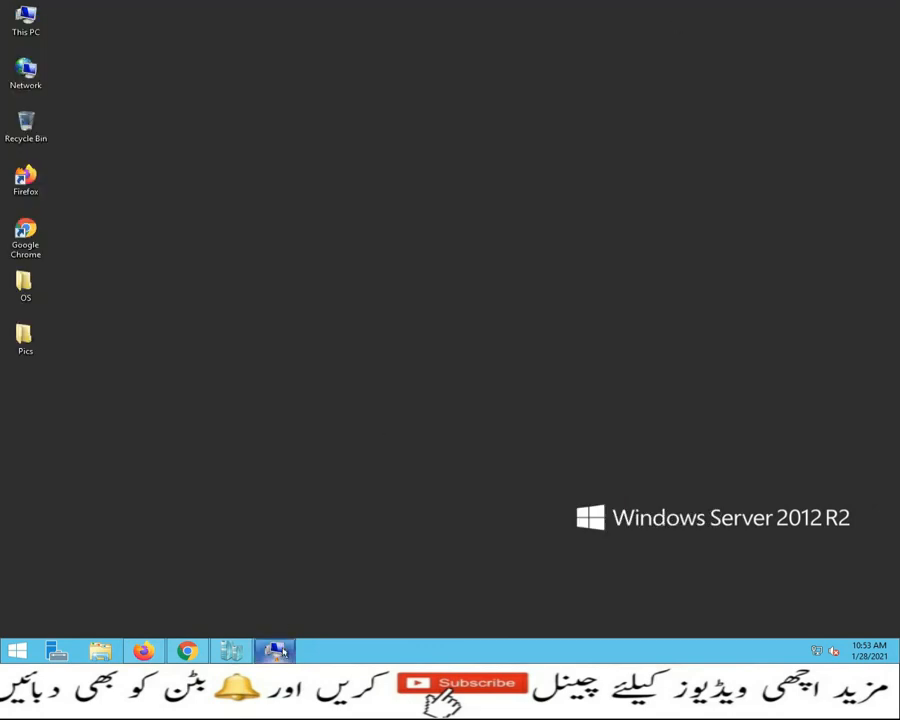
Step: Restore the VM window, minimize IIS Manager, and create a new text document on the desktop
{"action": "left_click", "coordinate": [275, 651]}
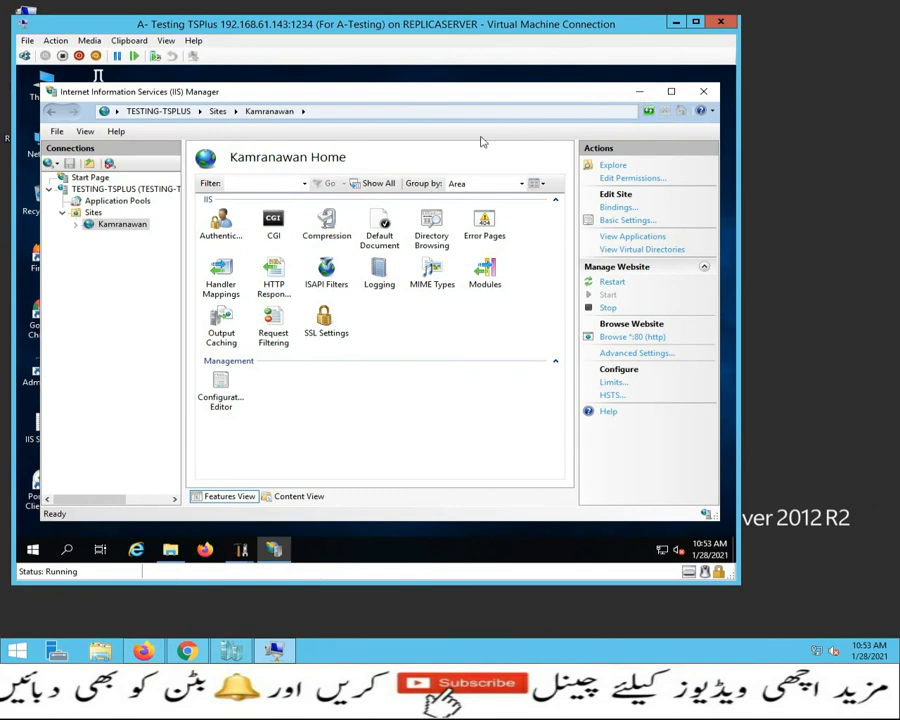
{"action": "left_click", "coordinate": [639, 91]}
{"action": "right_click", "coordinate": [366, 185]}
{"action": "mouse_move", "coordinate": [420, 290]}
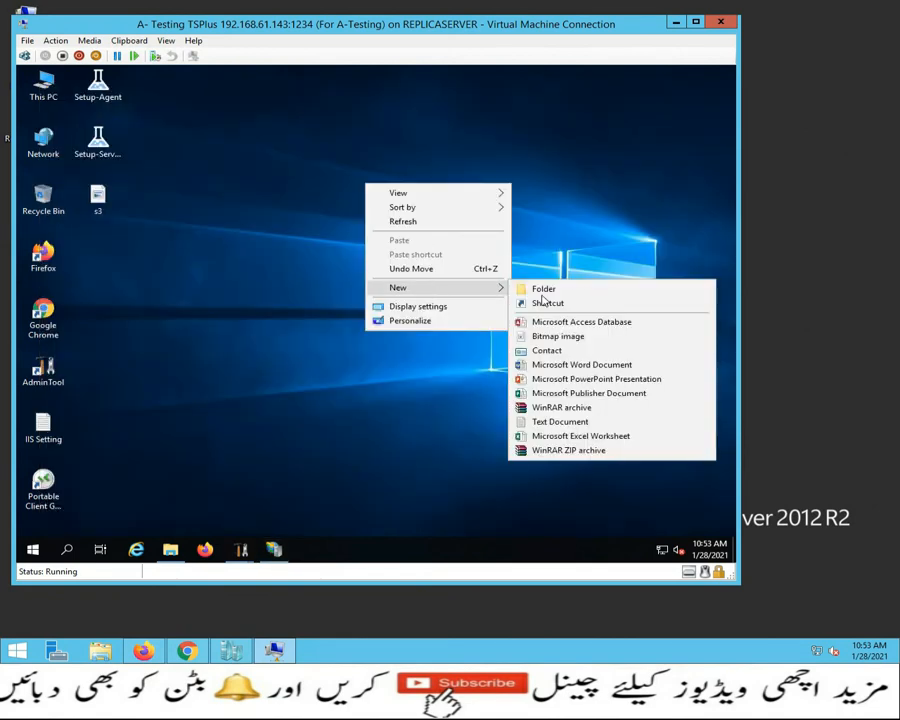
{"action": "left_click", "coordinate": [543, 420]}
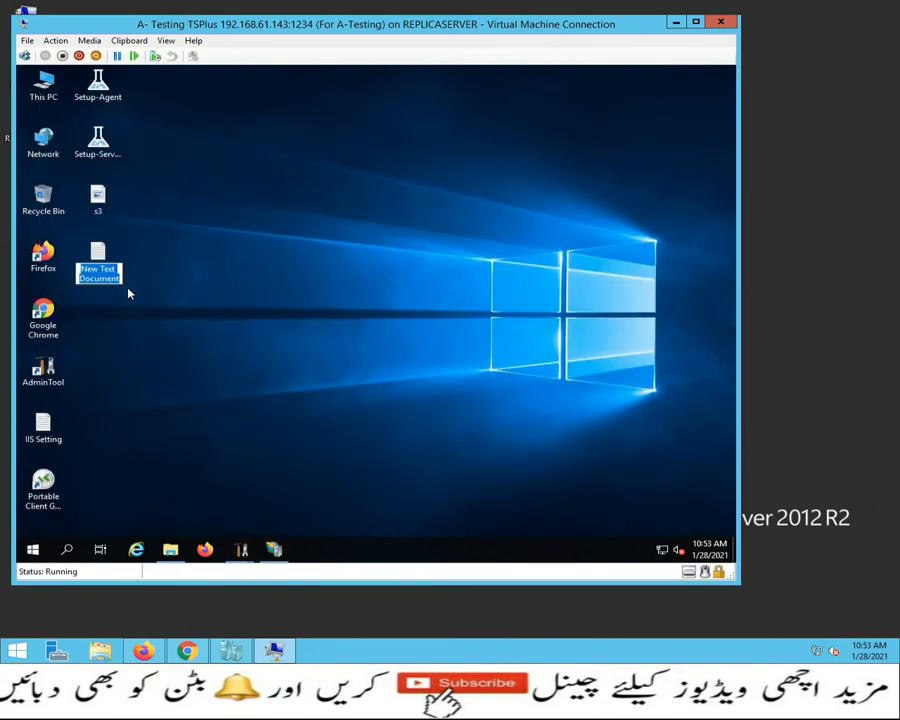
Step: Keep the default name, paste the TSplus Clients\www path into Notepad, and close without saving
{"action": "key", "text": "Return"}
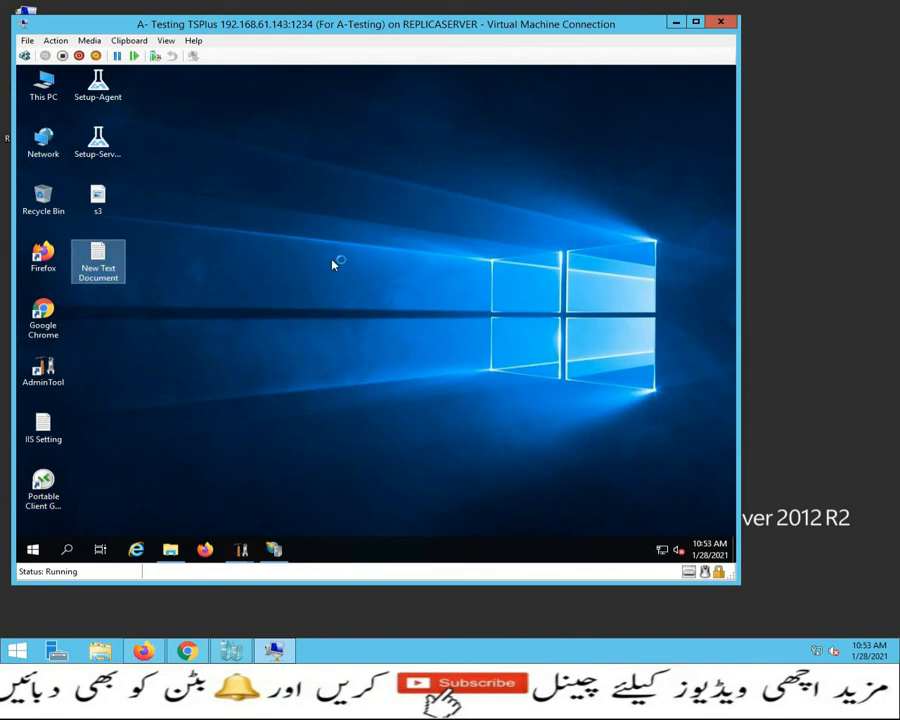
{"action": "key", "text": "ctrl+v"}
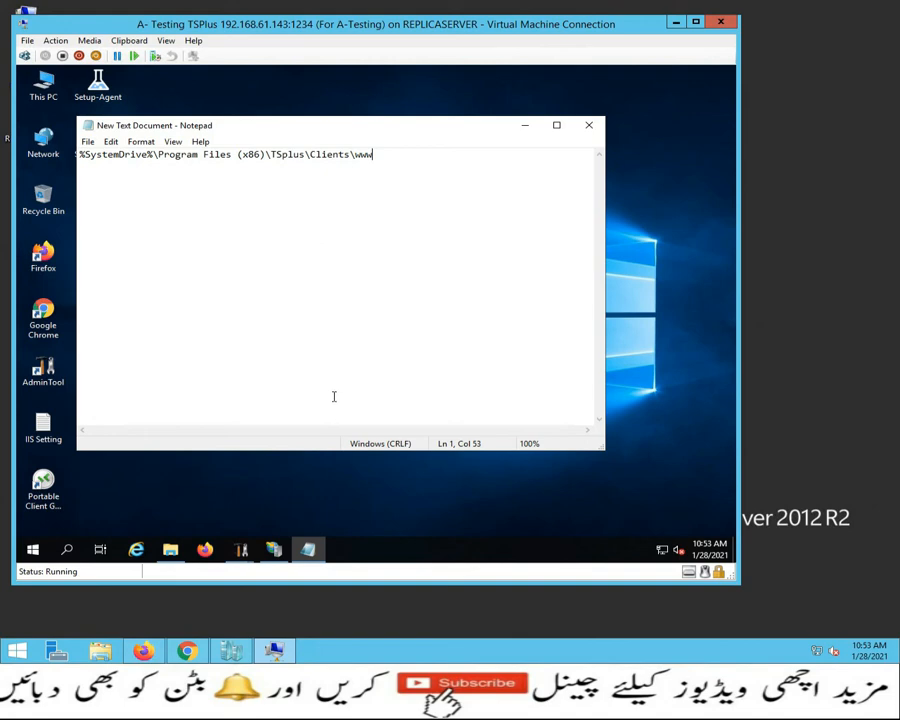
{"action": "left_click", "coordinate": [590, 126]}
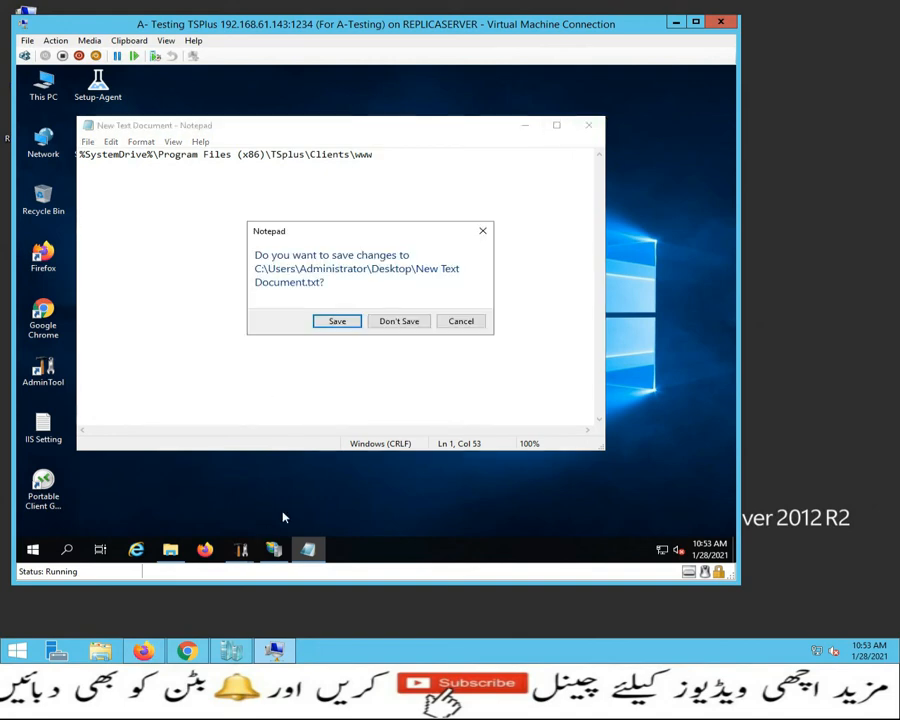
{"action": "left_click", "coordinate": [405, 324]}
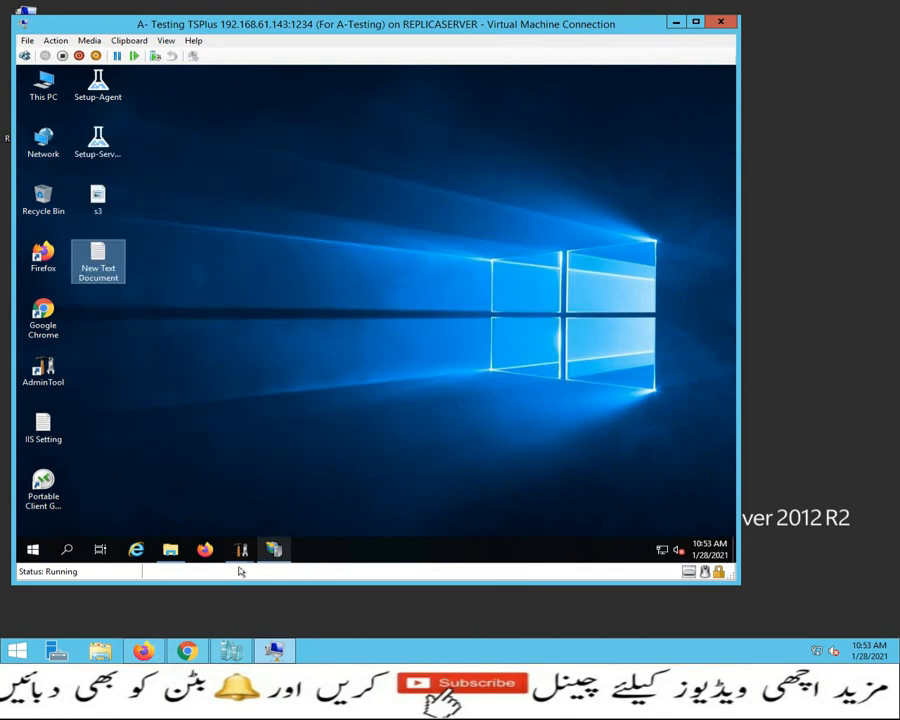
Step: Reopen the Kamranawan site's Basic Settings in IIS Manager and confirm the TSplus Clients\www physical path
{"action": "left_click", "coordinate": [274, 549]}
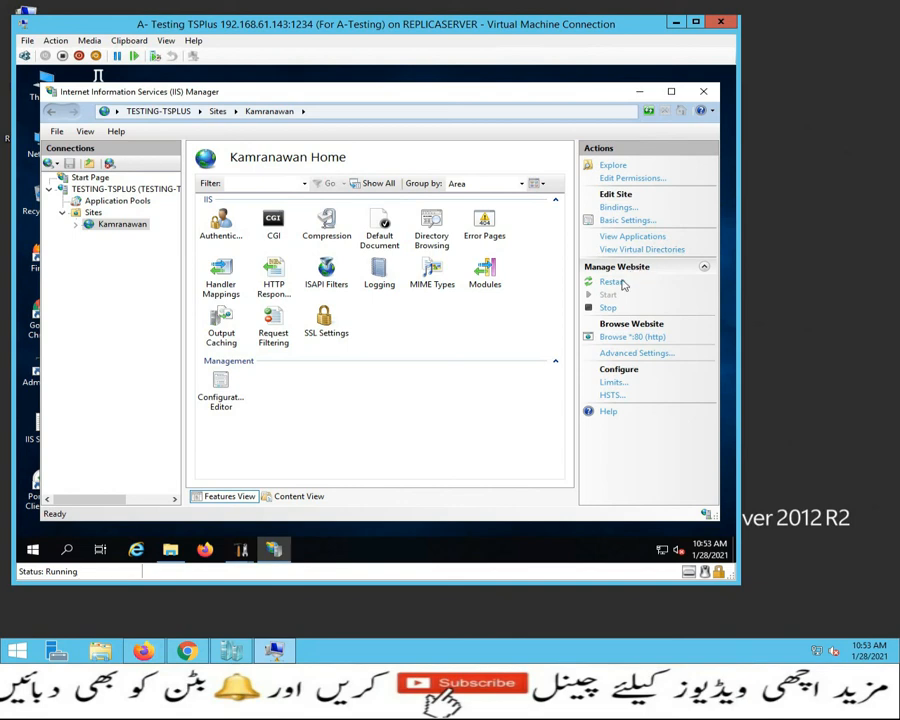
{"action": "left_click", "coordinate": [636, 224]}
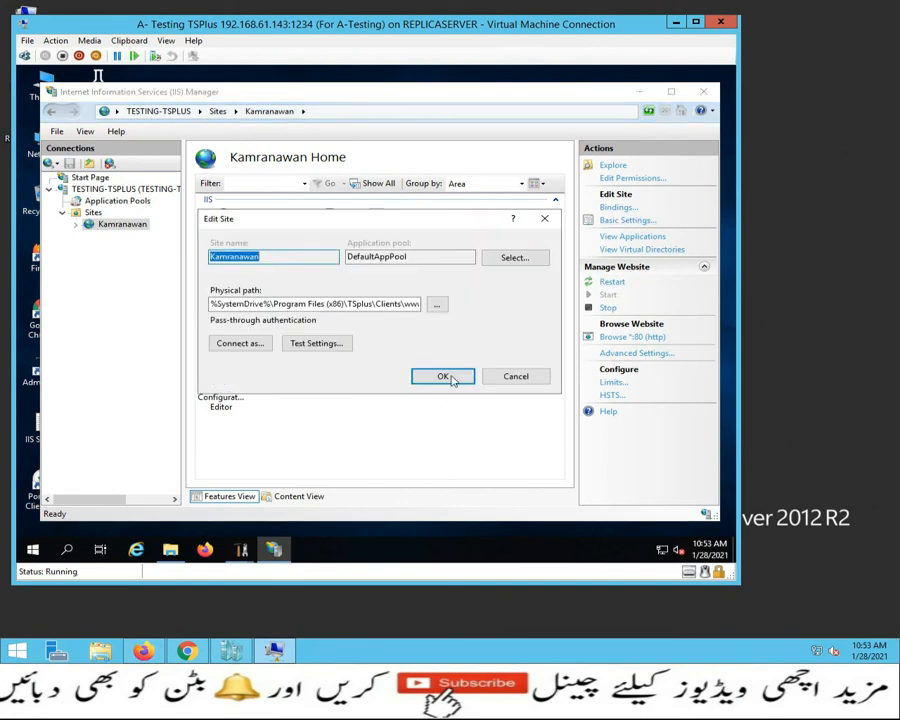
{"action": "left_click", "coordinate": [455, 376]}
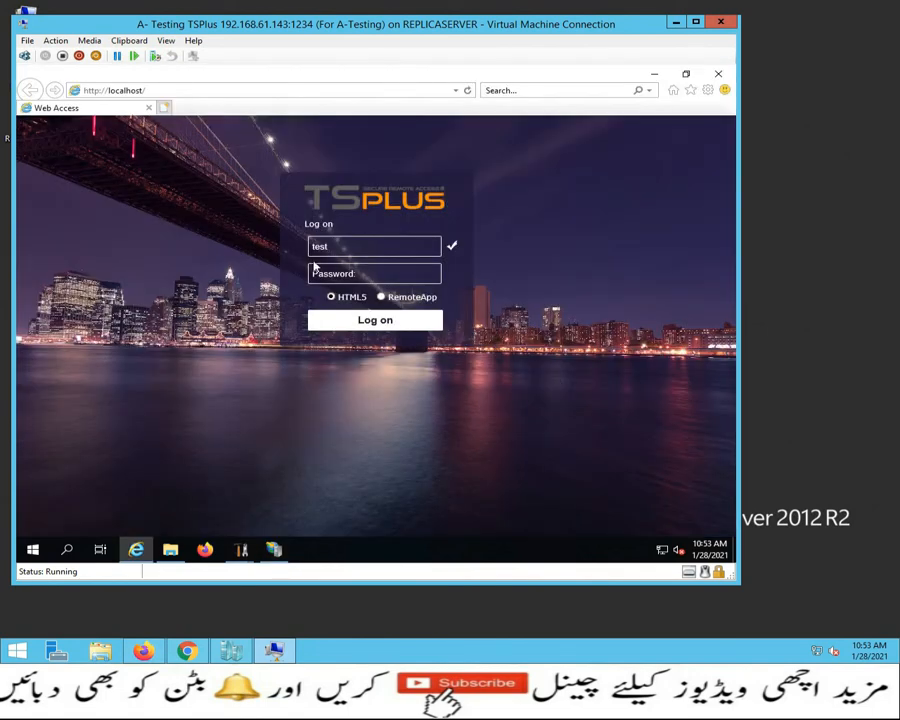
Step: Add port :1234 to the localhost address to load the TSplus web portal
{"action": "left_click", "coordinate": [202, 88]}
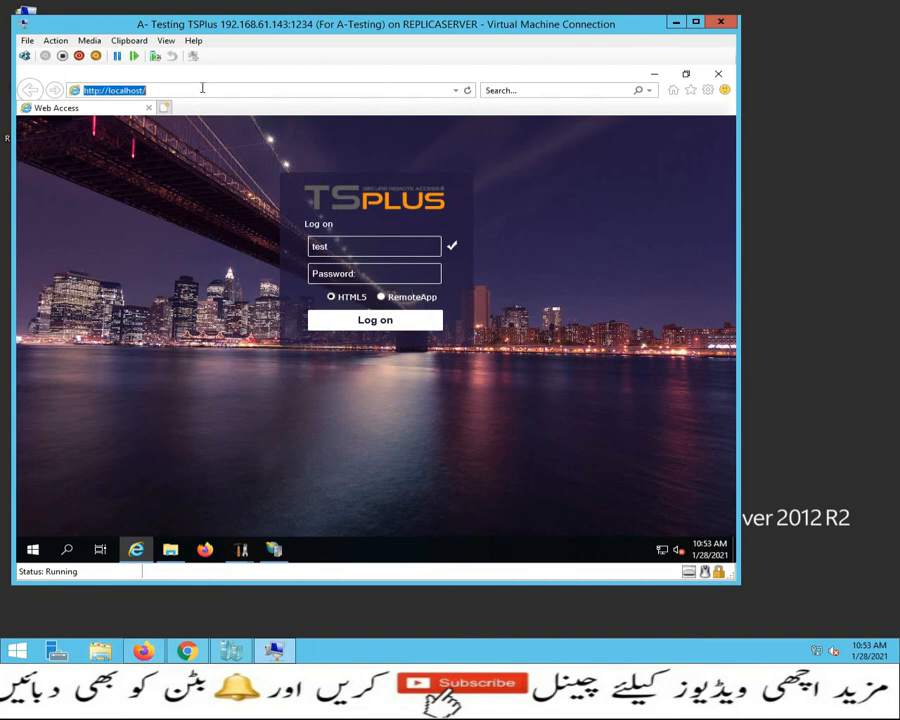
{"action": "left_click", "coordinate": [208, 89]}
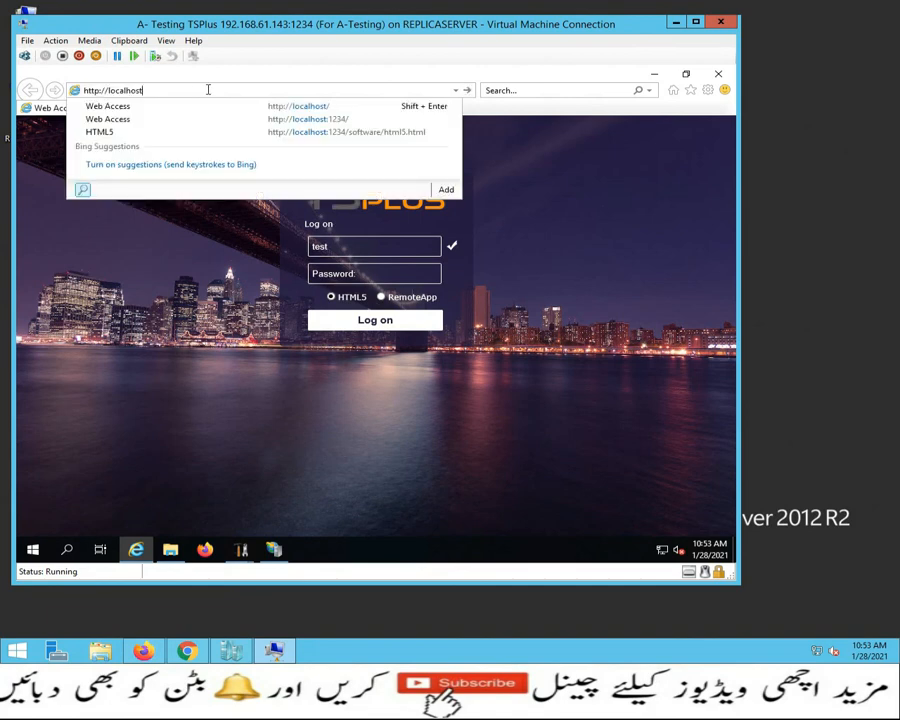
{"action": "type", "text": ":123"}
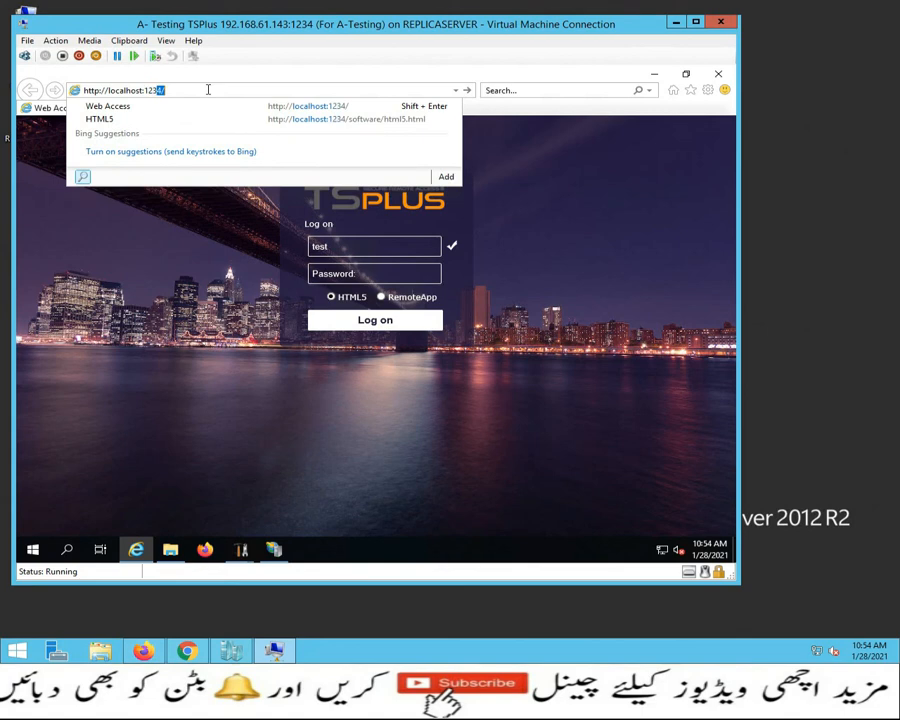
{"action": "type", "text": "4"}
{"action": "key", "text": "Return"}
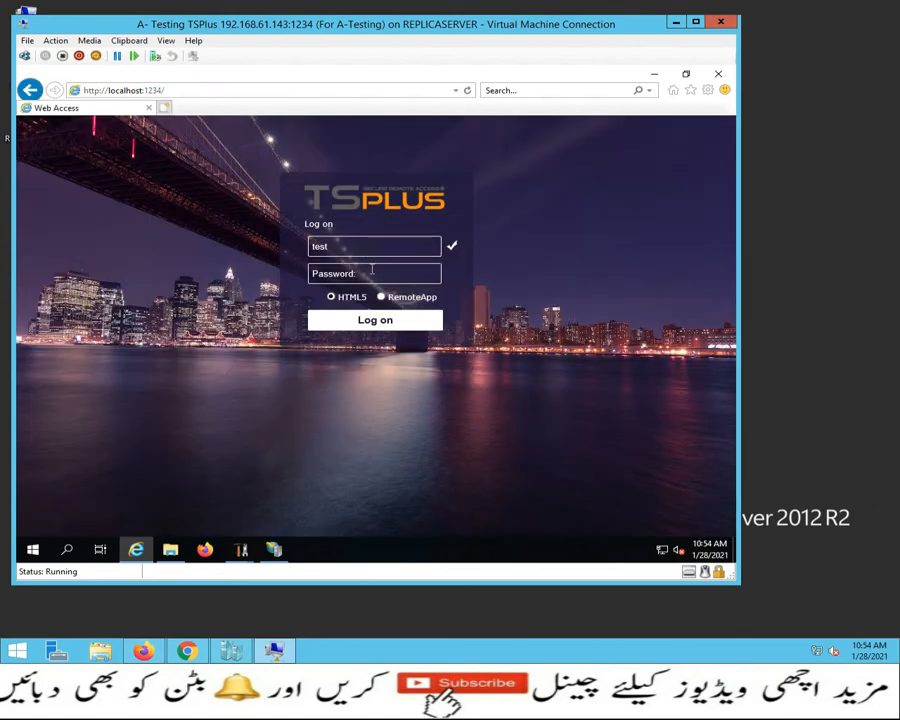
Step: Enter the account password and log on to the HTML5 web session
{"action": "left_click", "coordinate": [352, 274]}
{"action": "type", "text": "••"}
{"action": "key", "text": "Return"}
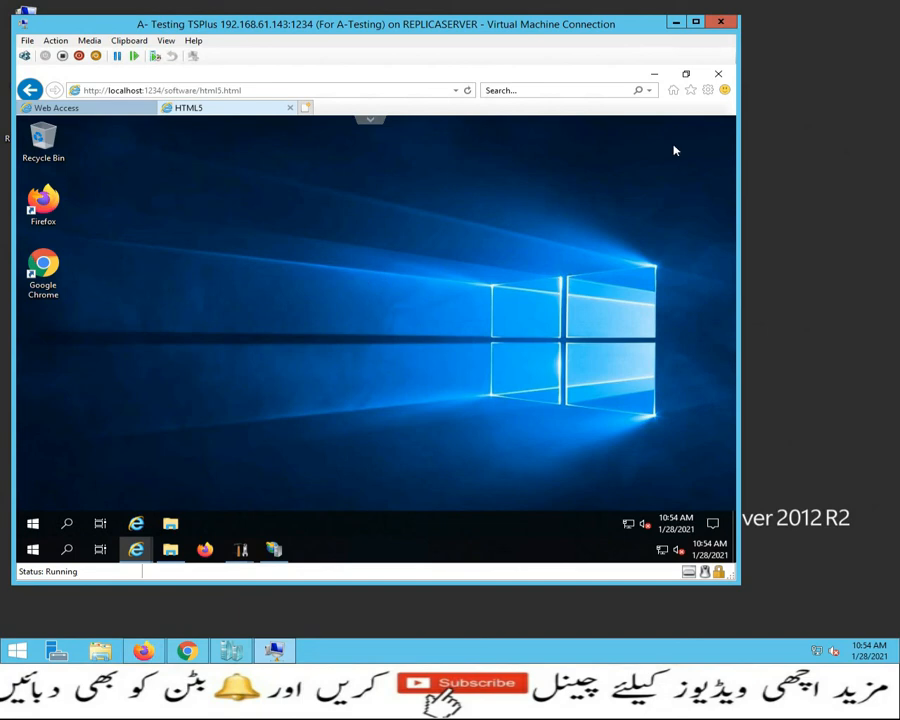
Step: Minimize the browser and show the Kamranawan site's bindings, listing one http binding on port 80
{"action": "left_click", "coordinate": [656, 80]}
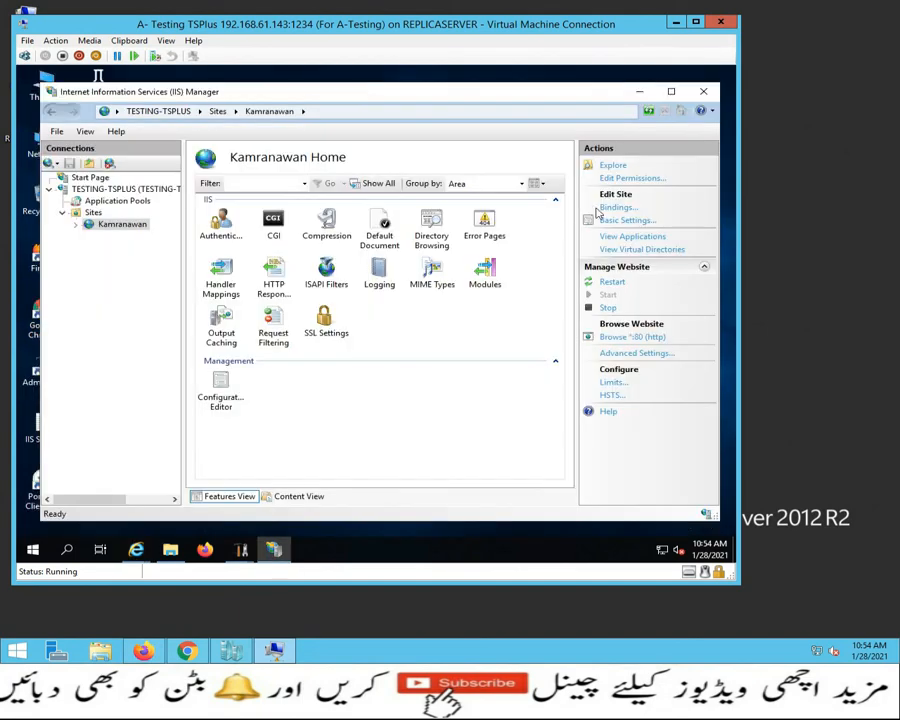
{"action": "left_click", "coordinate": [618, 207]}
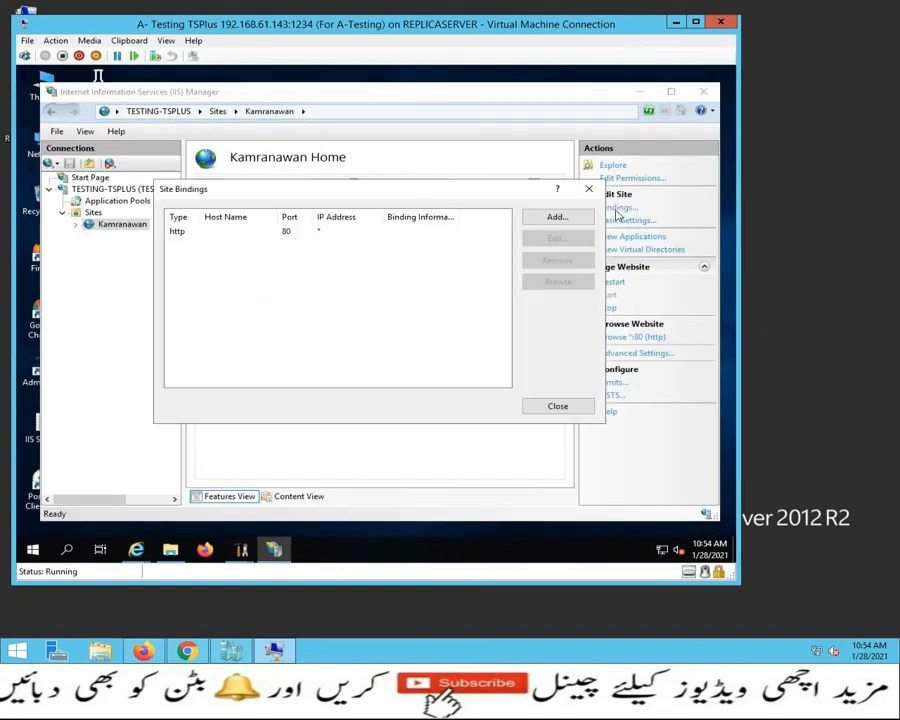